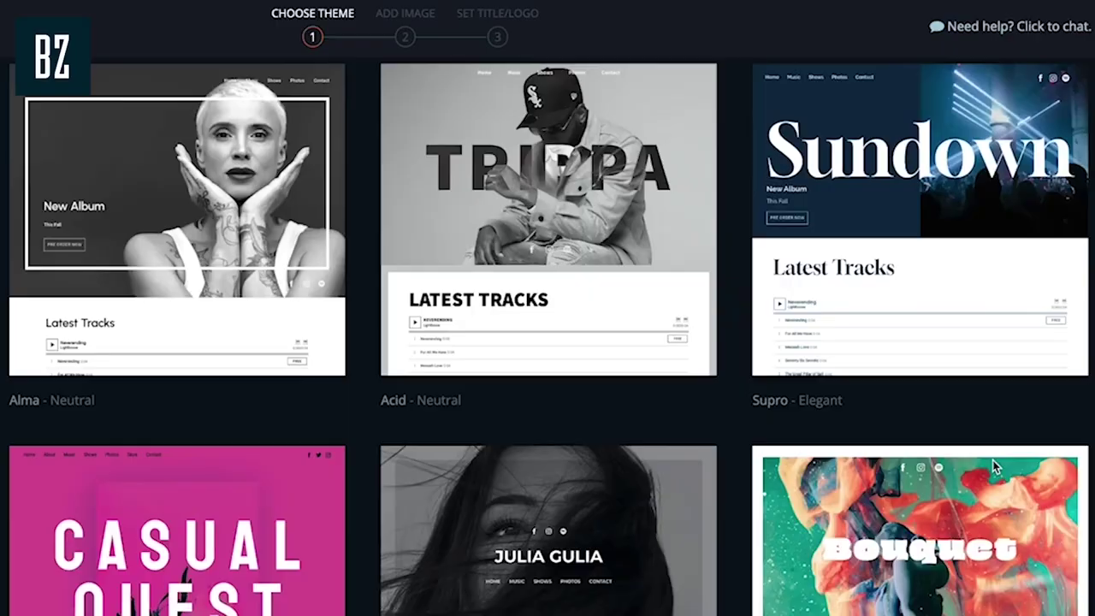
Scroll the EPK feature page and browse the EDM/DJ/Producer and Singer/Songwriter theme filters
scroll(994, 466, down, 3)
scroll(994, 466, down, 3)
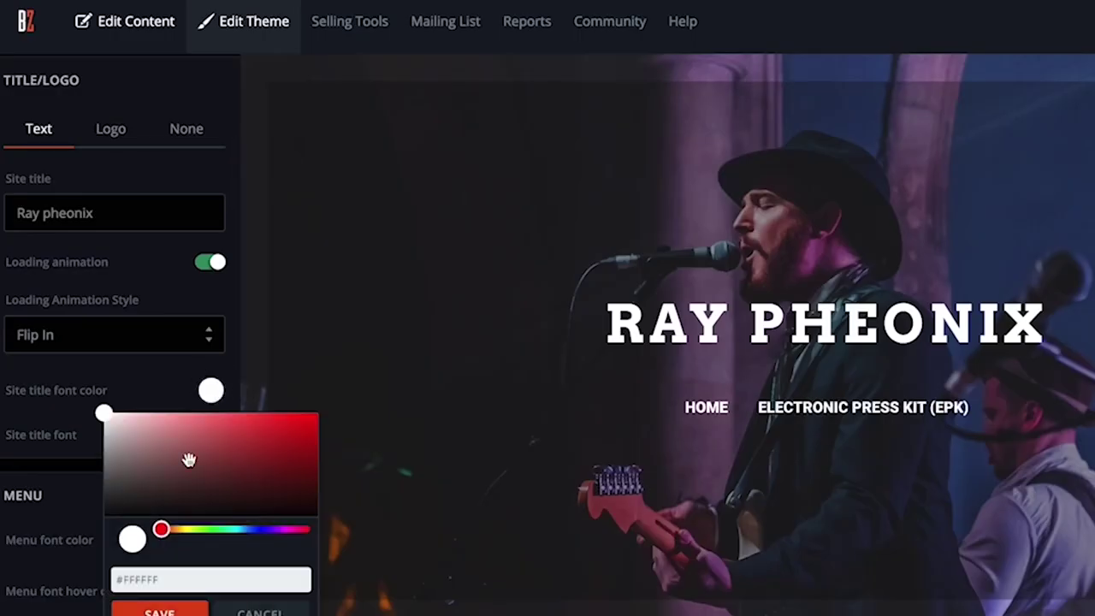
drag(260, 469, 299, 420)
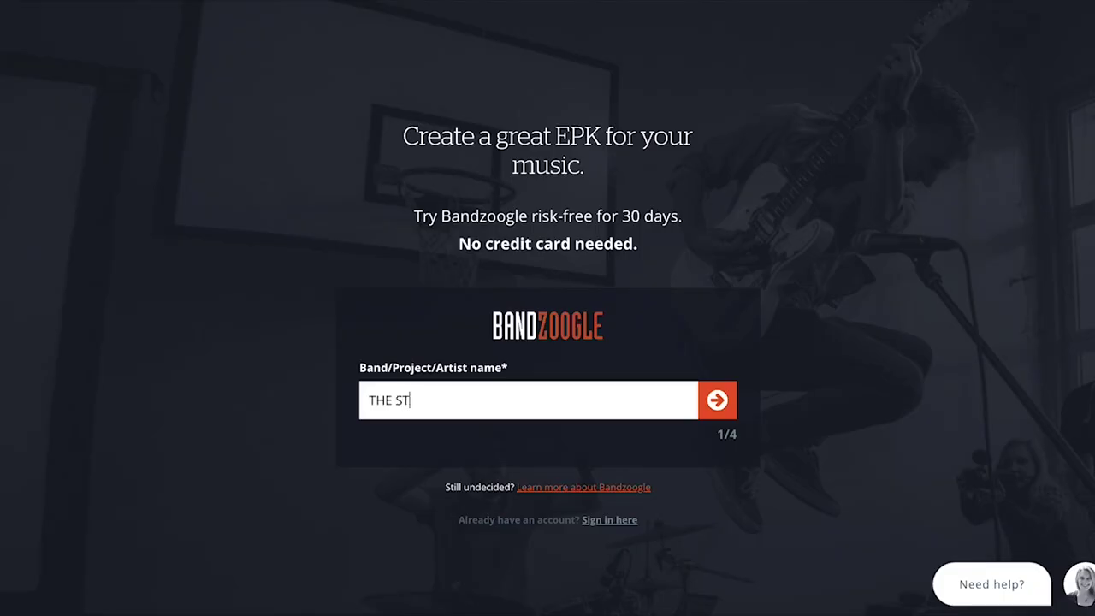
text(AR B)
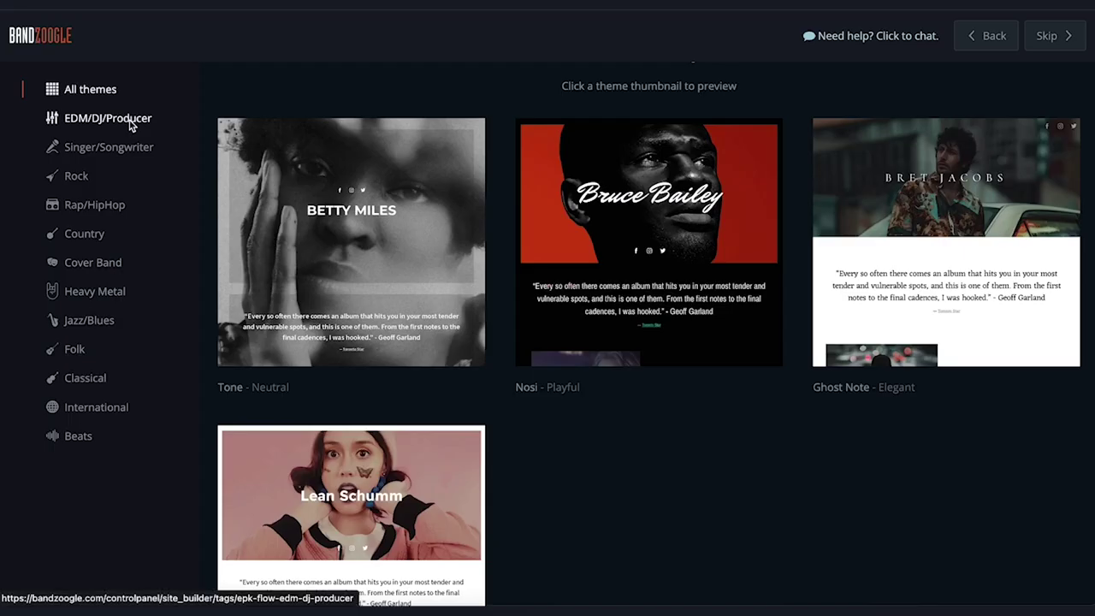
click(131, 122)
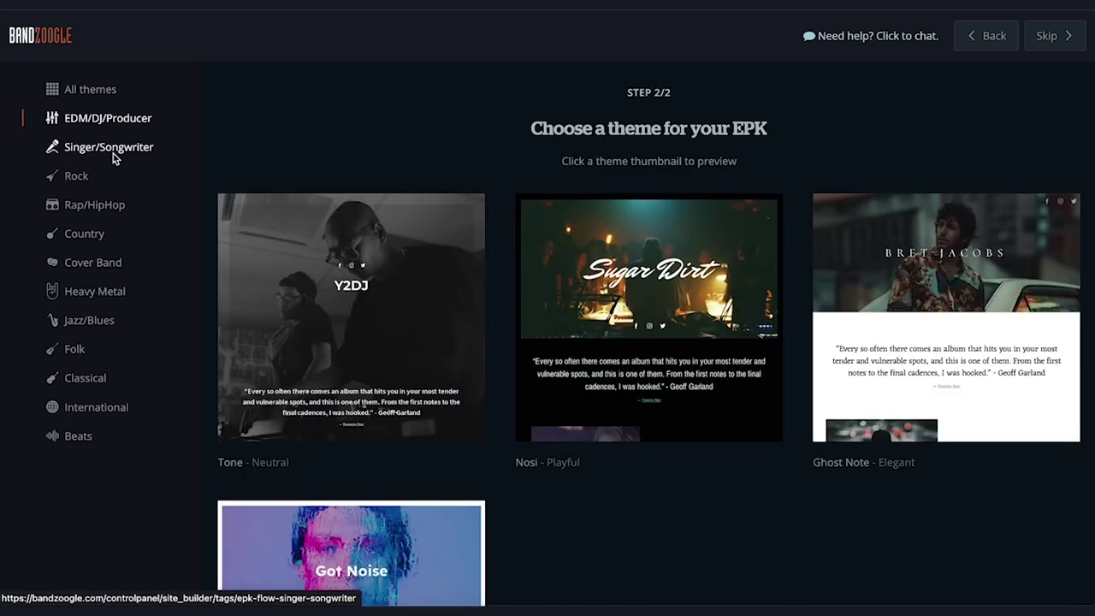
click(111, 150)
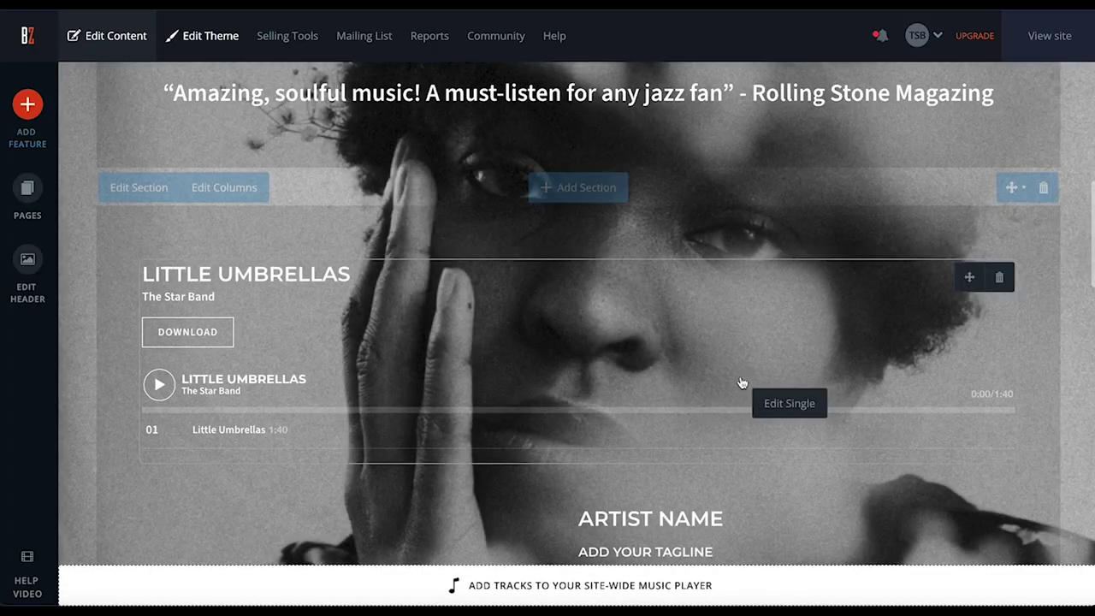
scroll(742, 382, down, 2)
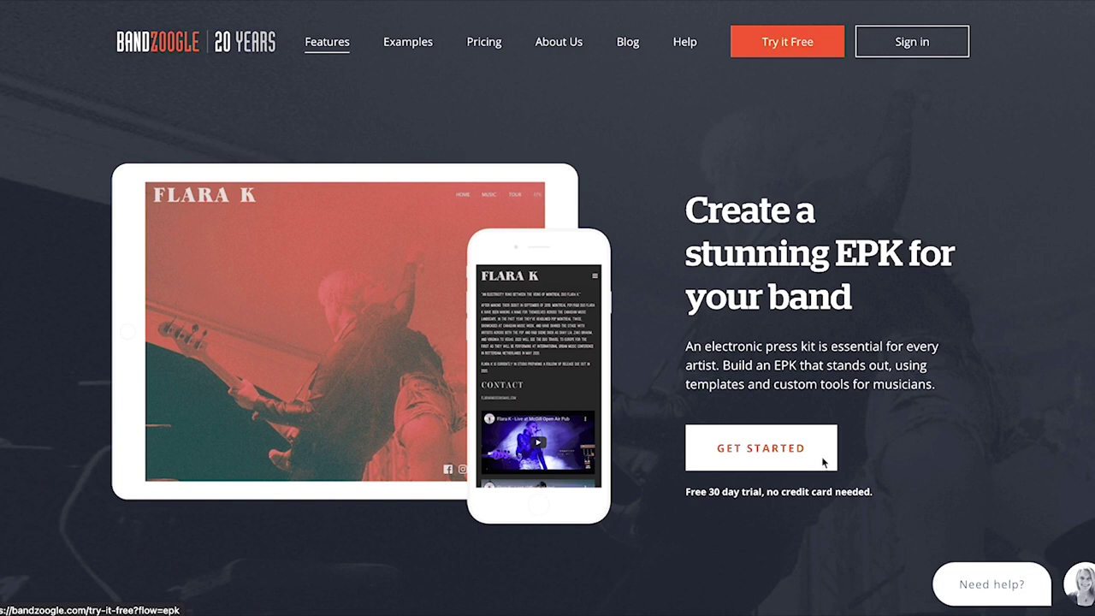
Sign up as THE STAR BAND with the booking e-mail, an account password and English
click(823, 462)
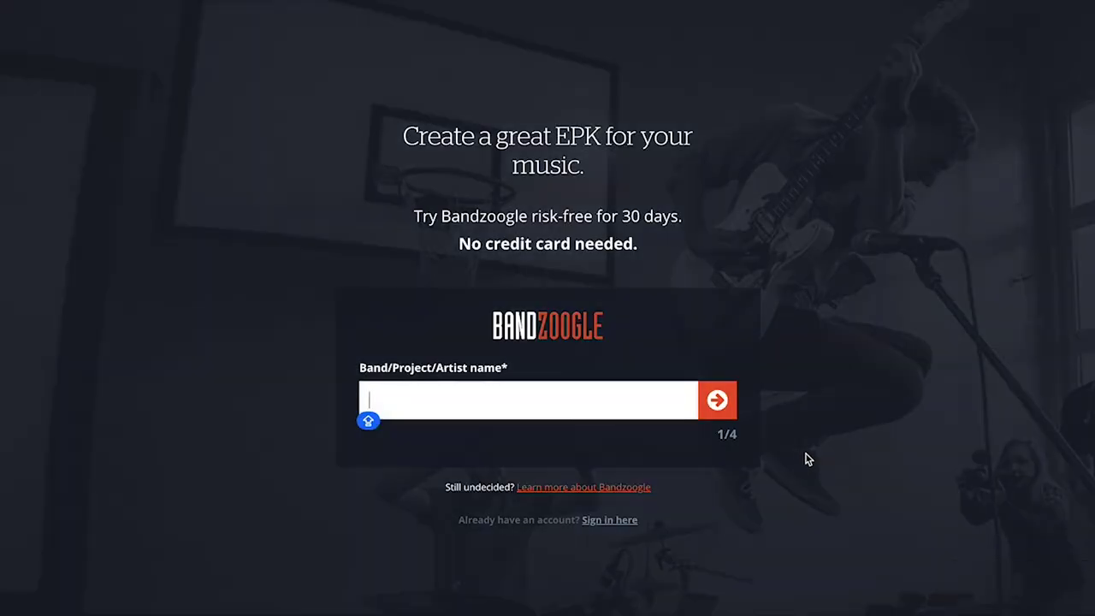
text(THE )
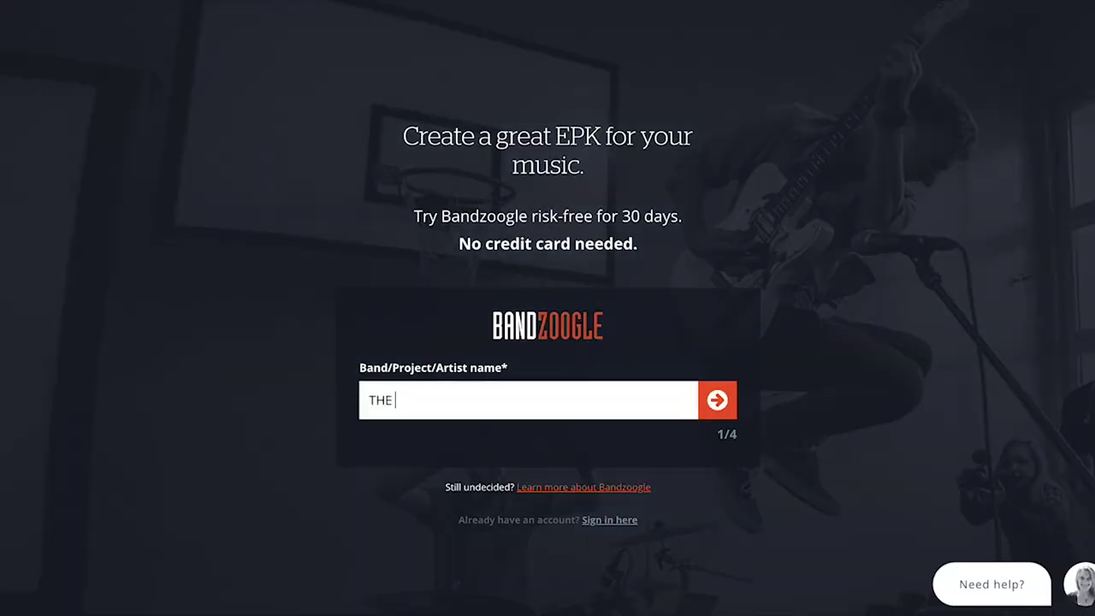
text(STAR BAND)
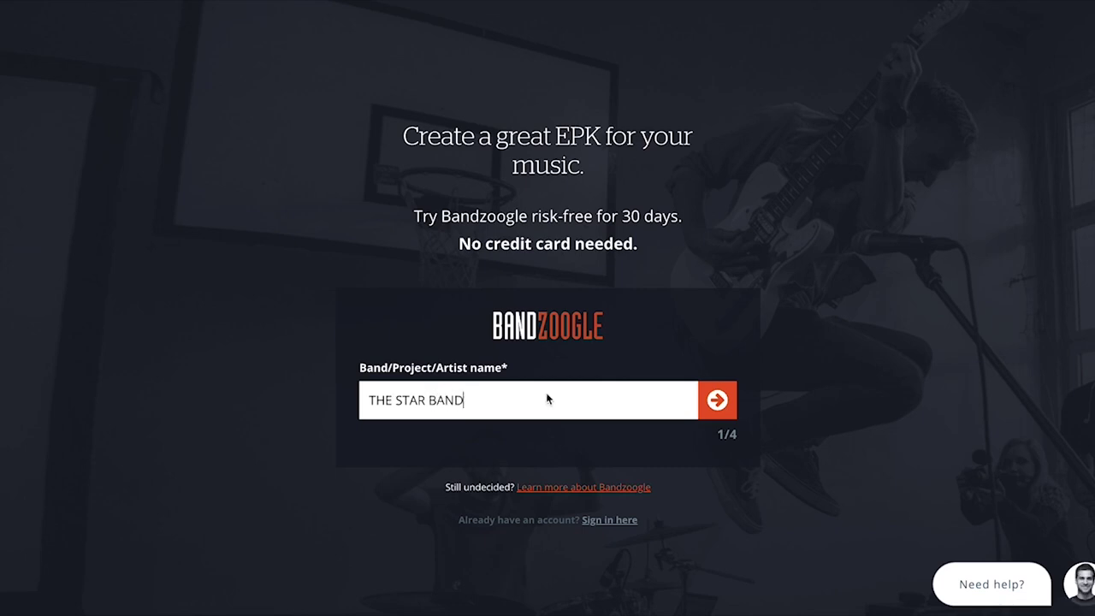
click(717, 399)
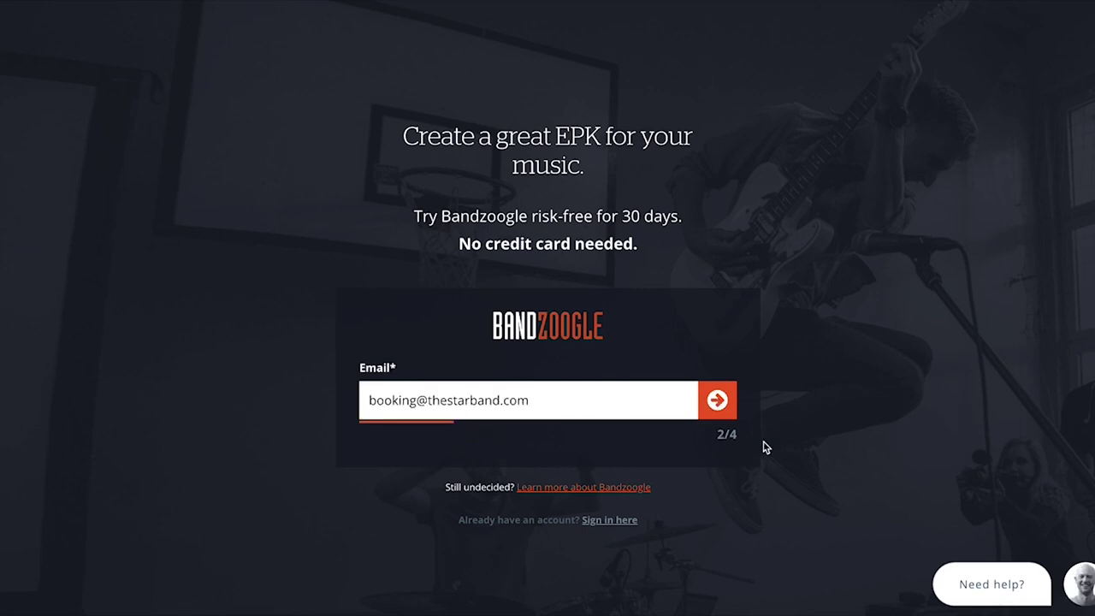
click(724, 409)
text(**********)
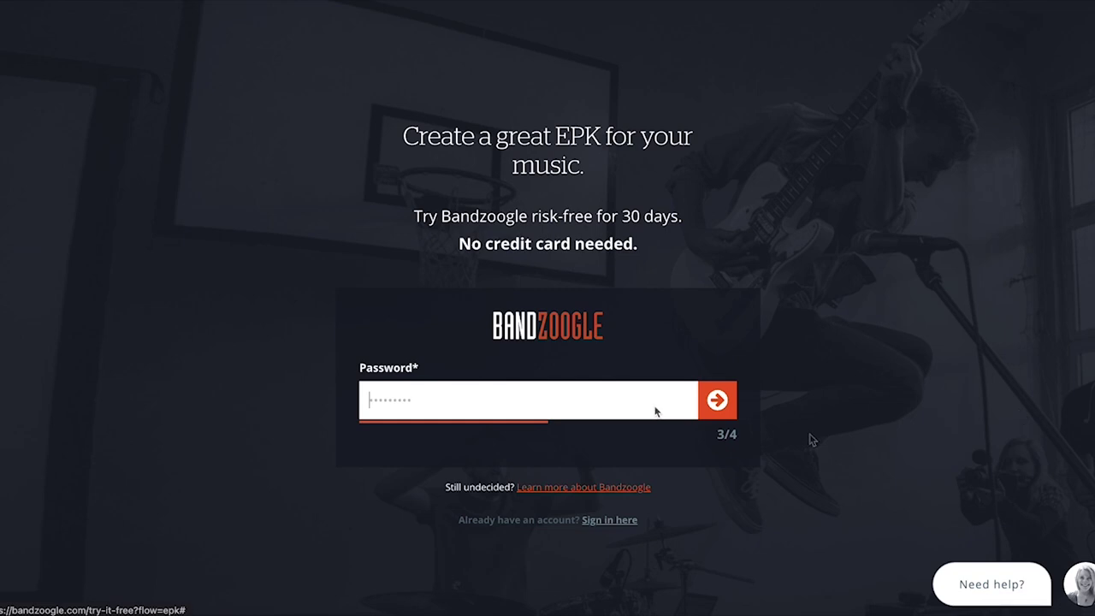
click(718, 408)
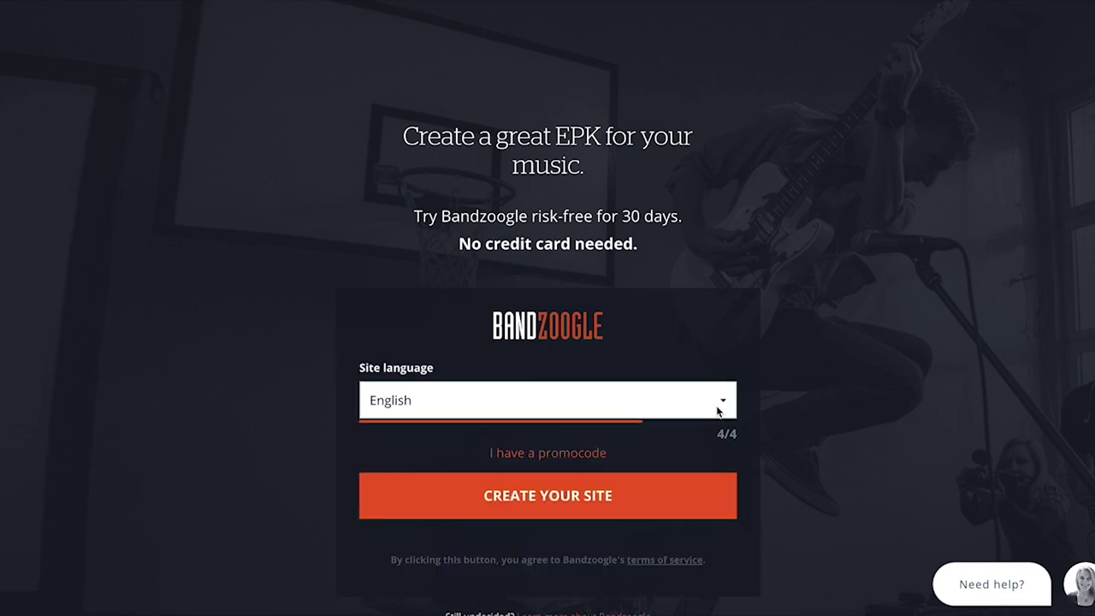
click(719, 412)
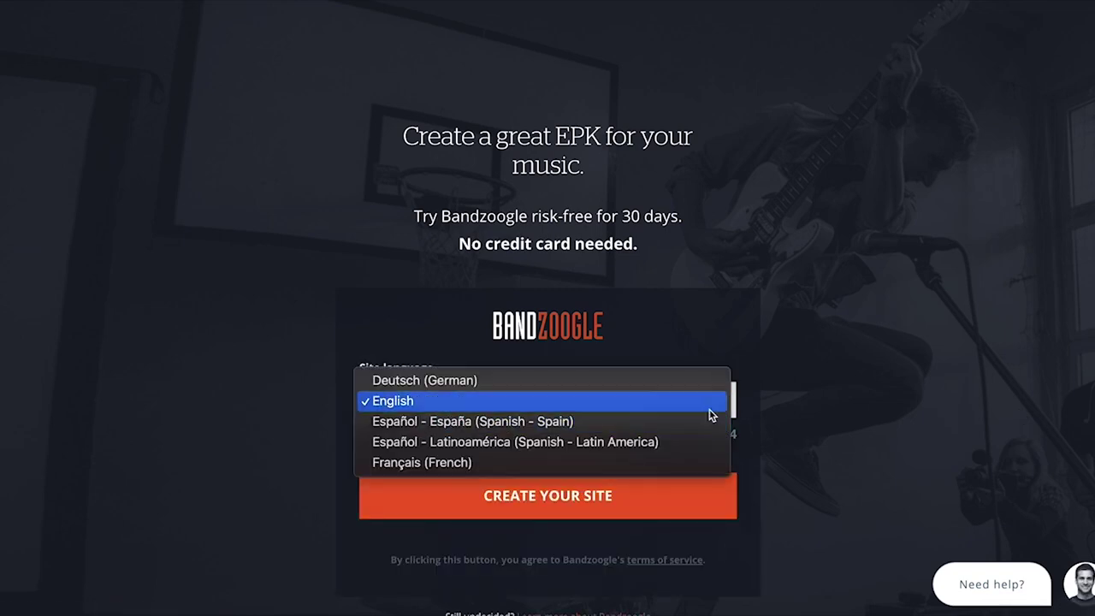
click(704, 402)
click(716, 441)
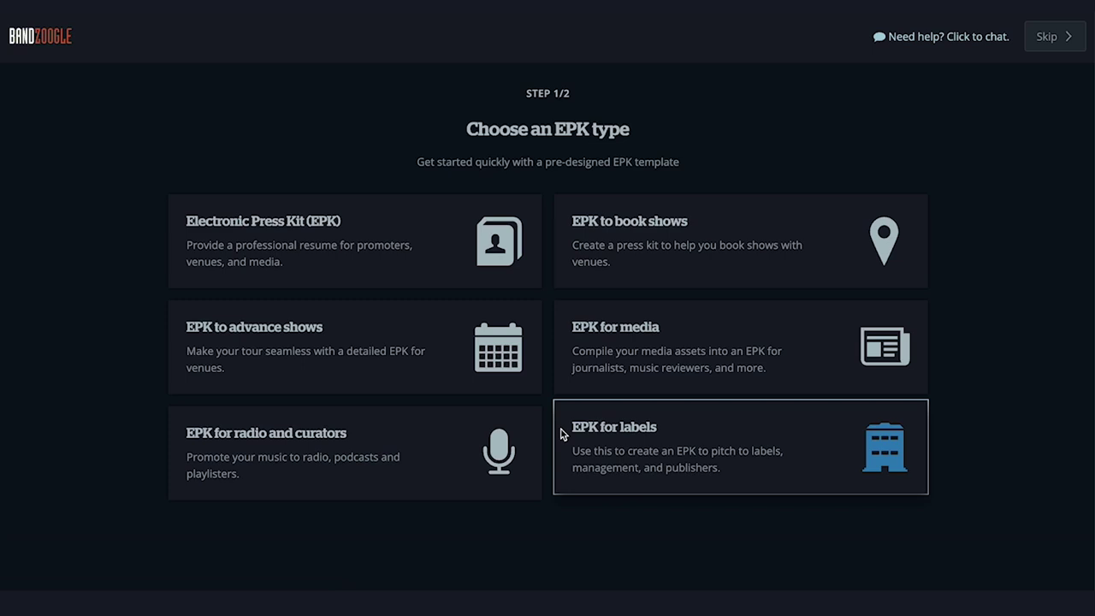
Choose the general Electronic Press Kit (EPK) card as the site type
click(530, 281)
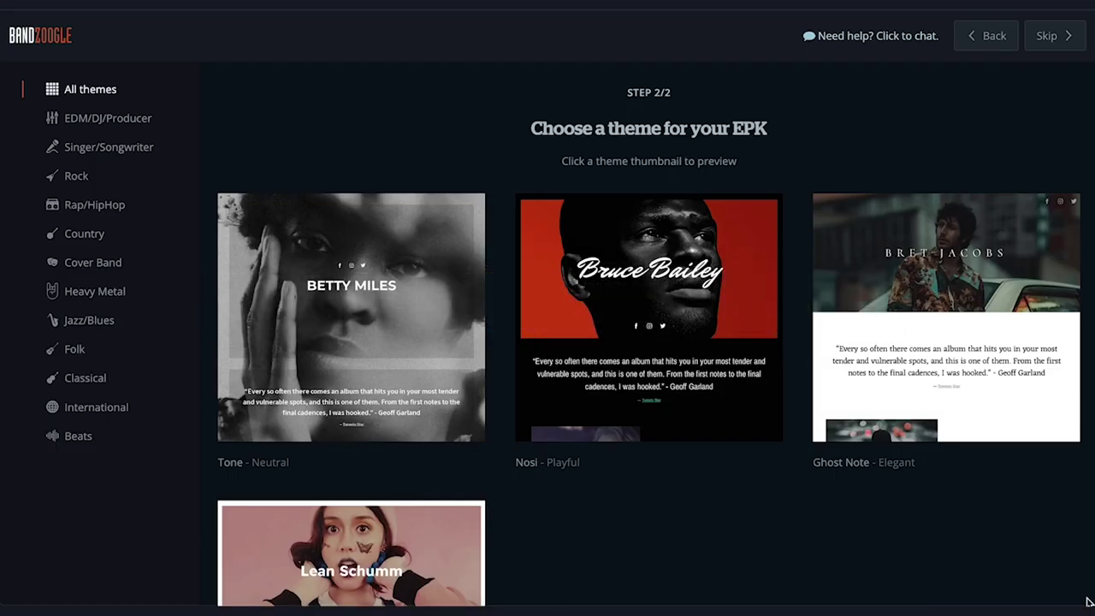
Browse the theme categories, then try the Tone theme from Jazz/Blues
scroll(1089, 602, down, 1)
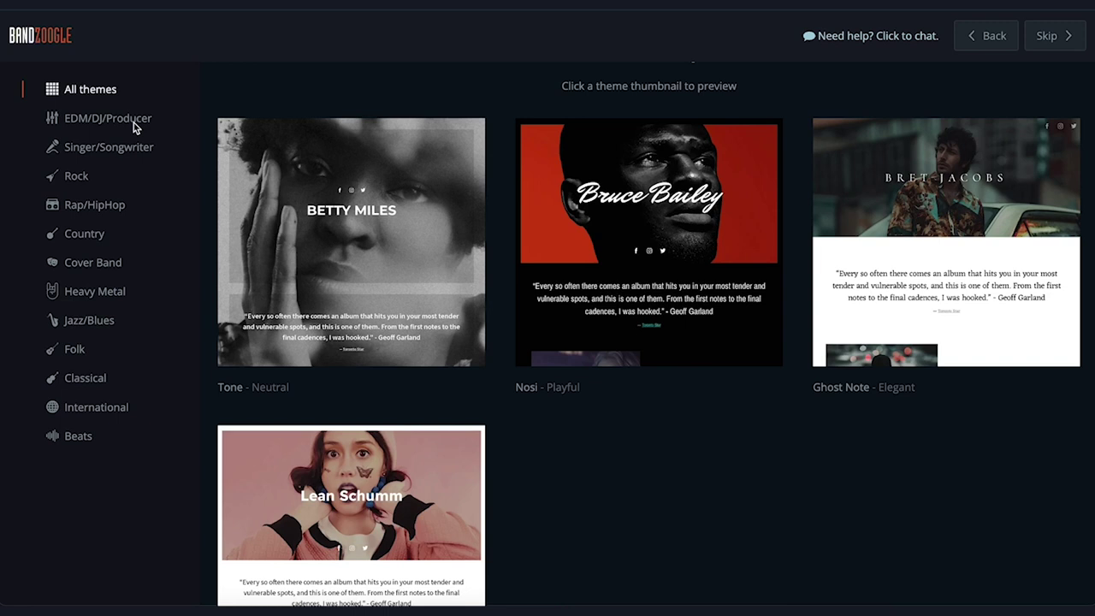
click(133, 122)
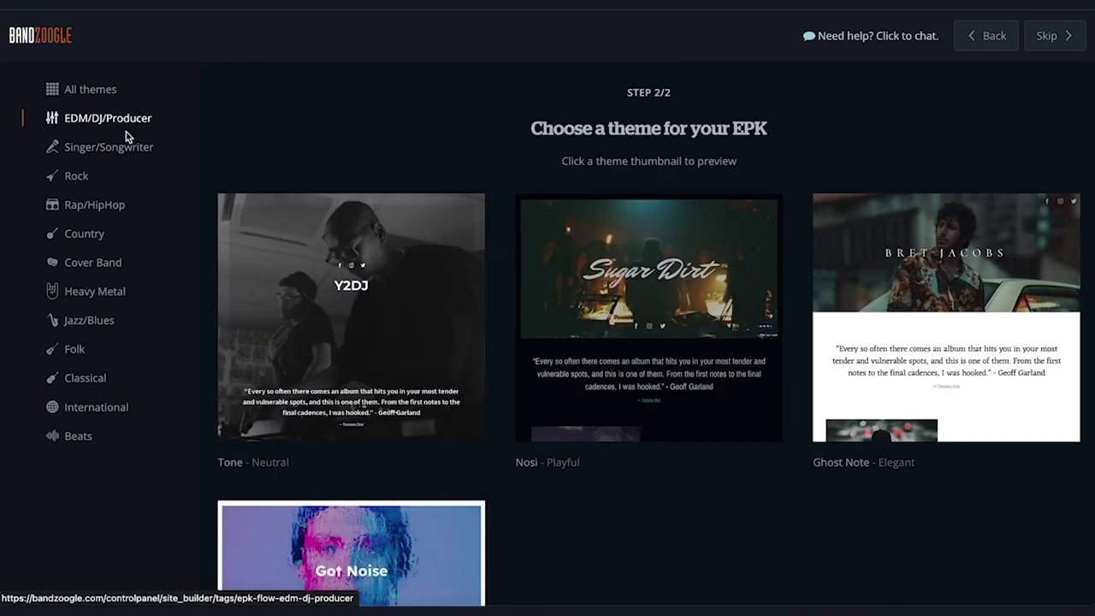
click(81, 154)
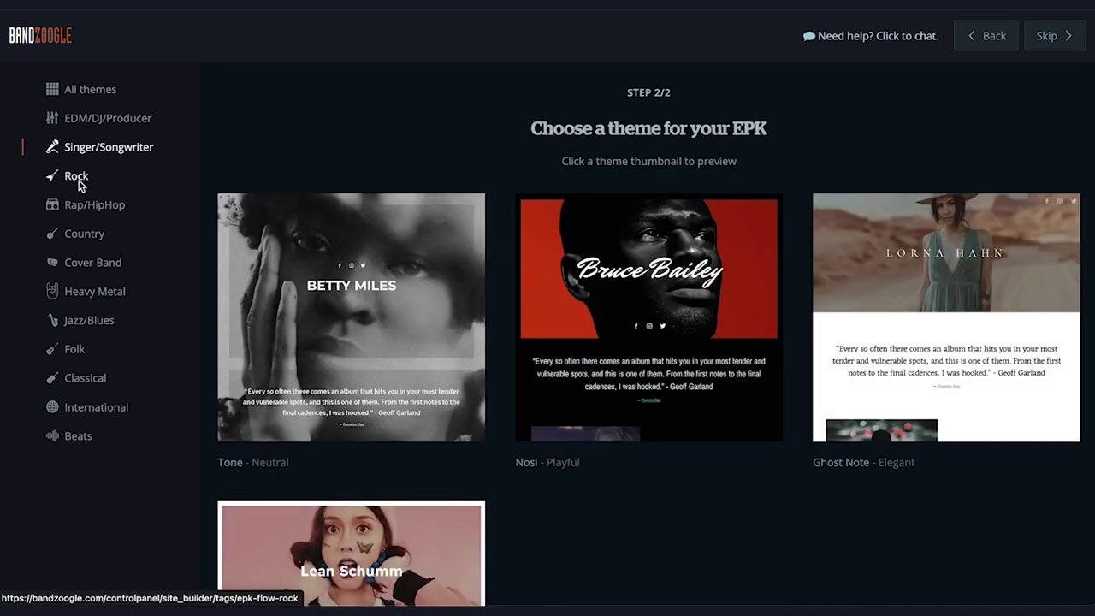
click(79, 182)
click(85, 209)
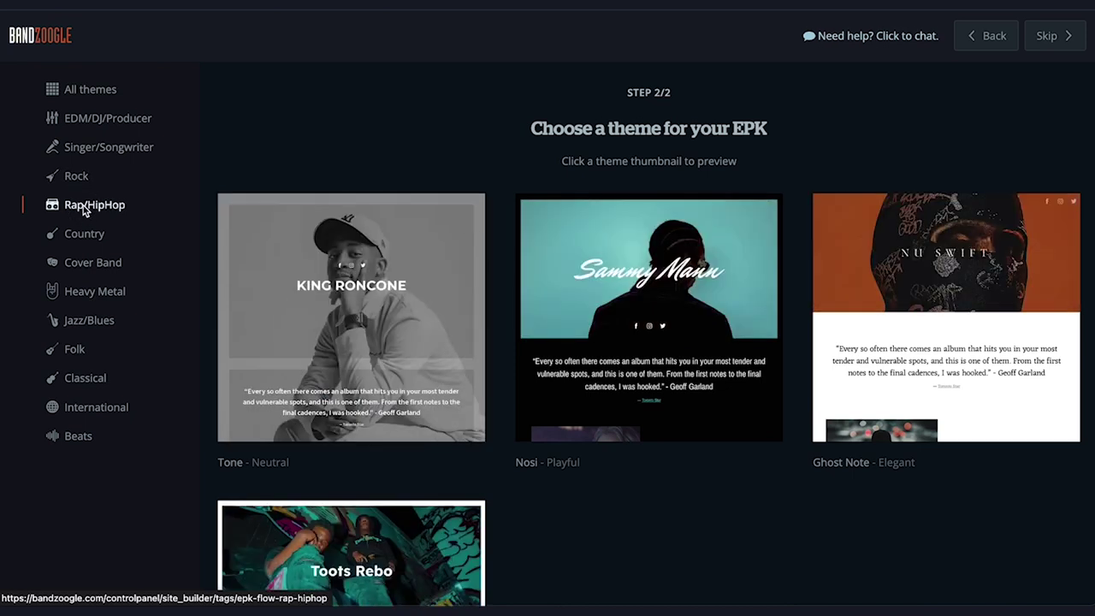
click(89, 320)
mouse_move(291, 319)
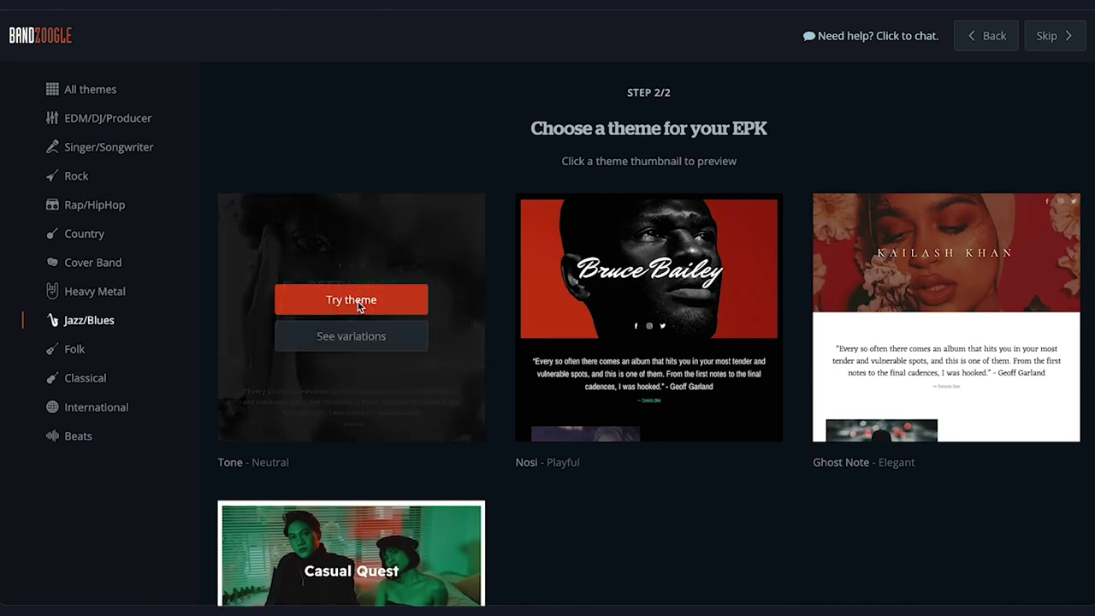
click(416, 305)
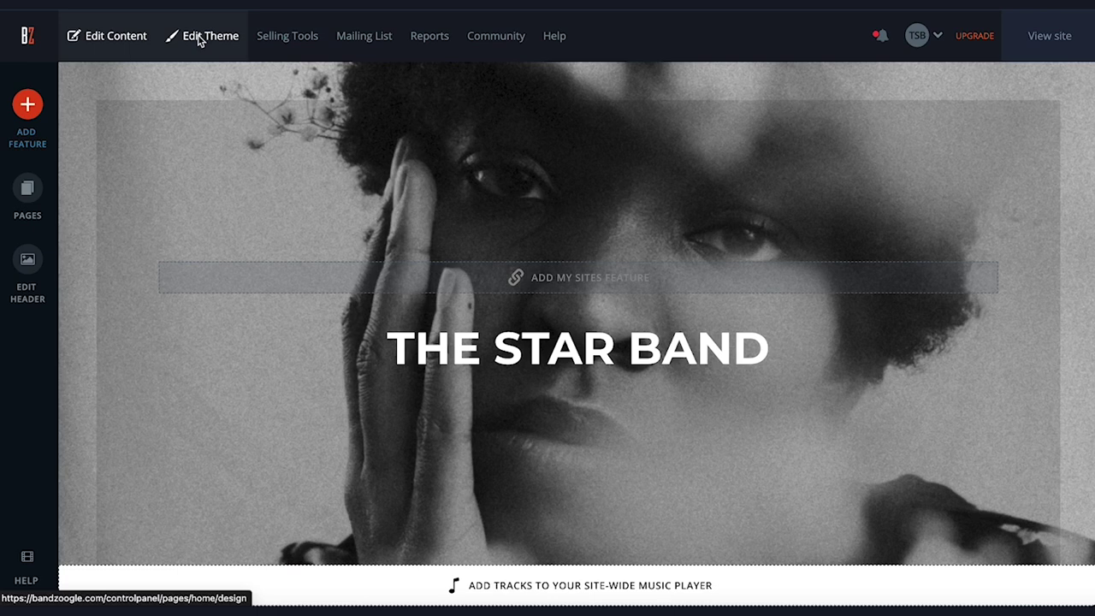
scroll(248, 230, down, 5)
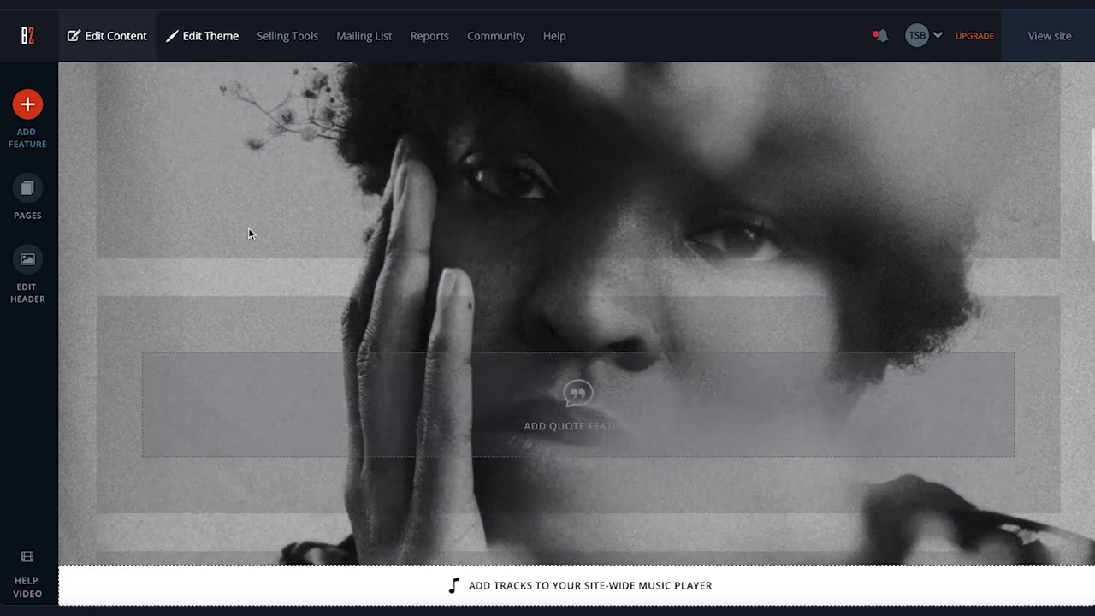
scroll(248, 231, down, 1)
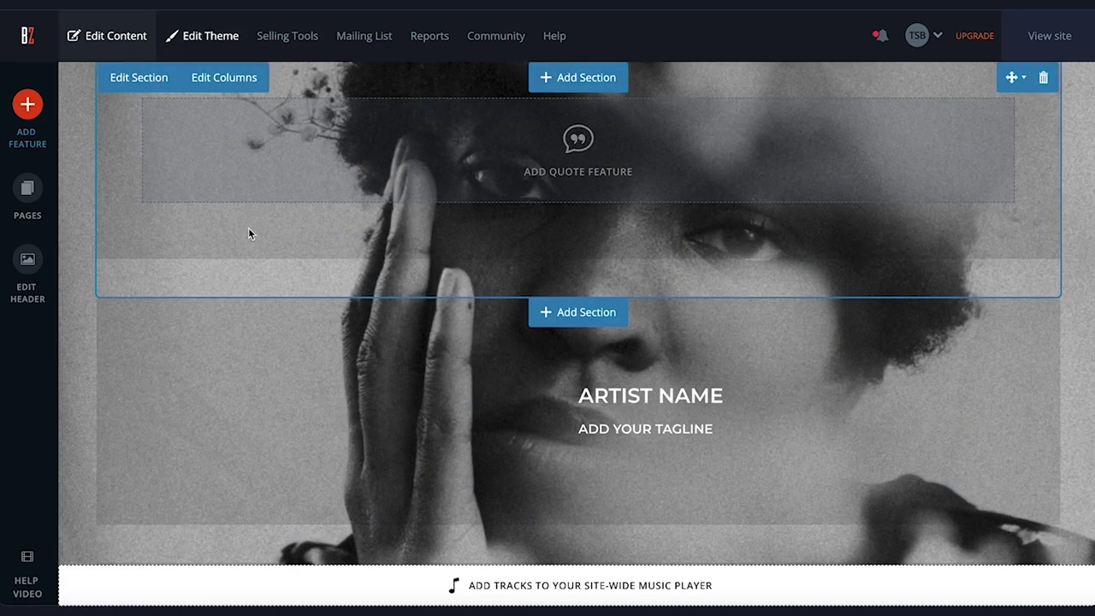
scroll(248, 231, up, 1)
scroll(248, 235, up, 1)
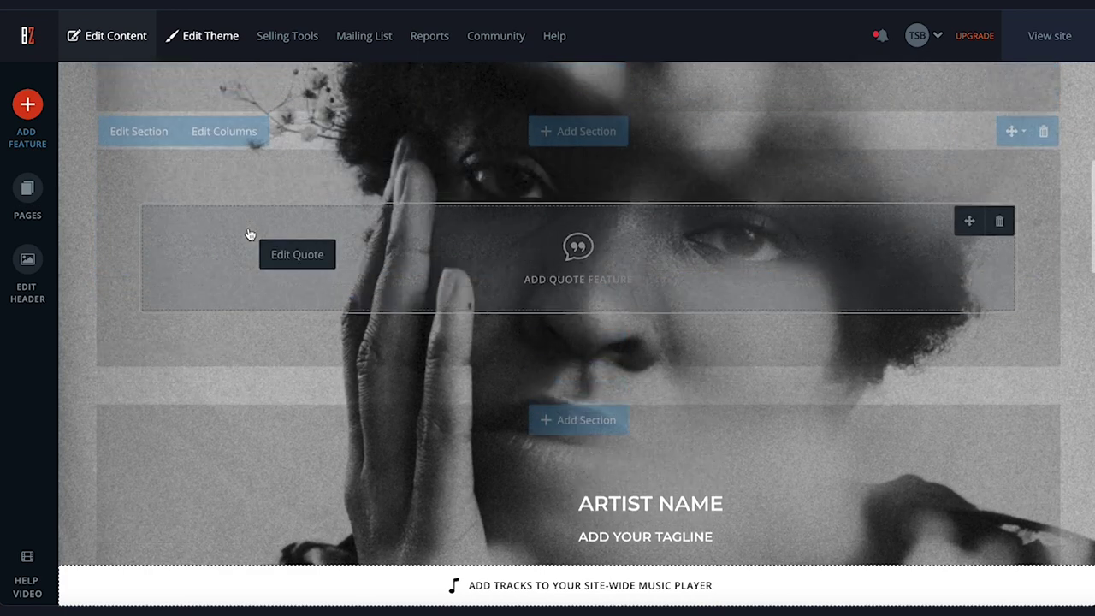
scroll(248, 233, down, 1)
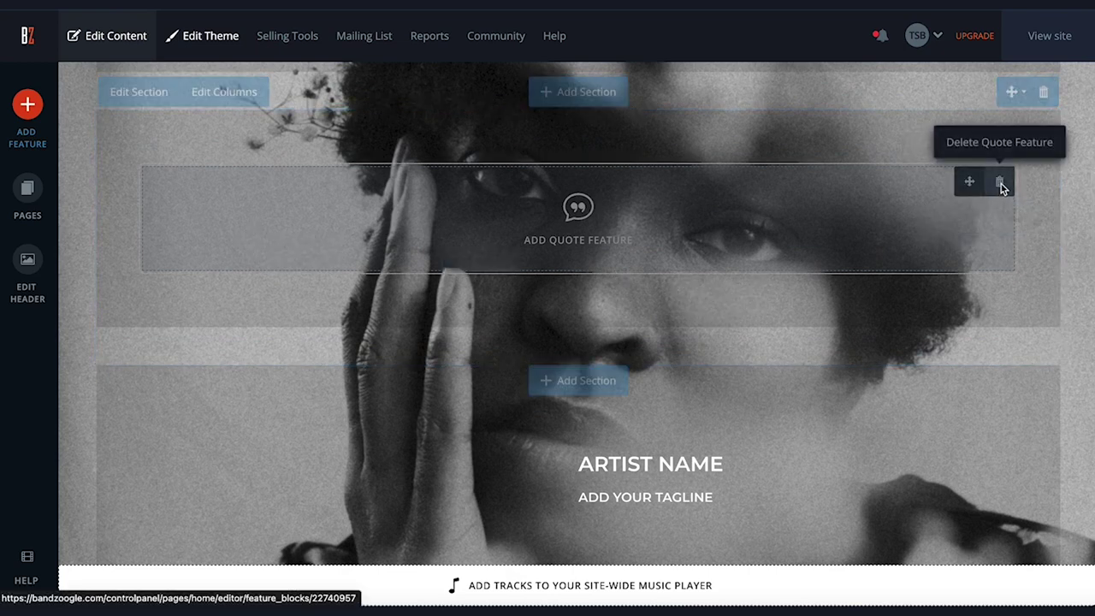
scroll(991, 275, down, 2)
scroll(991, 275, up, 3)
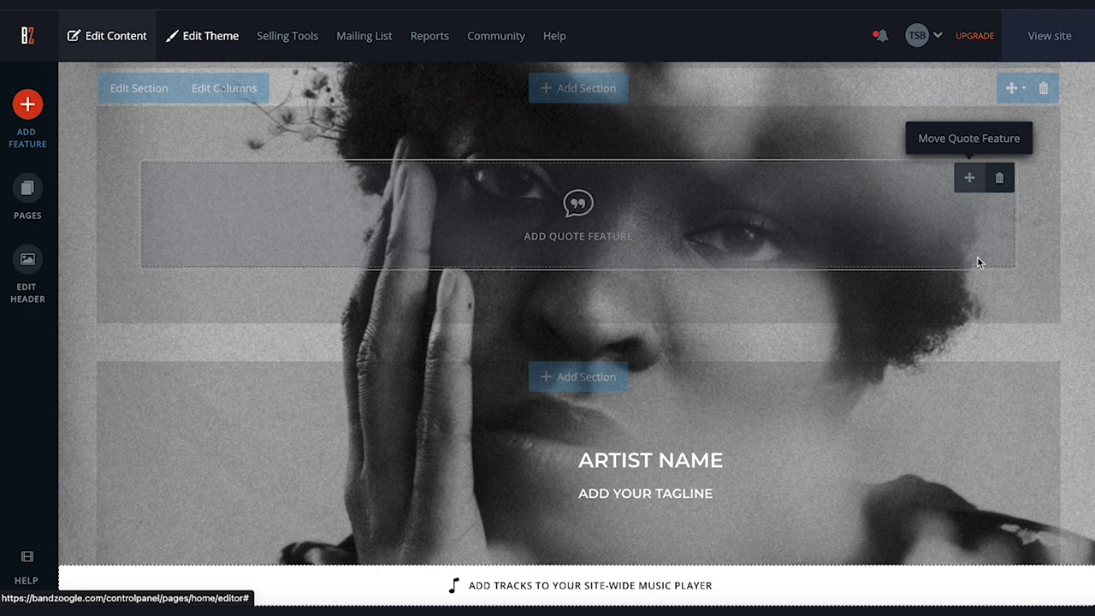
scroll(988, 297, down, 3)
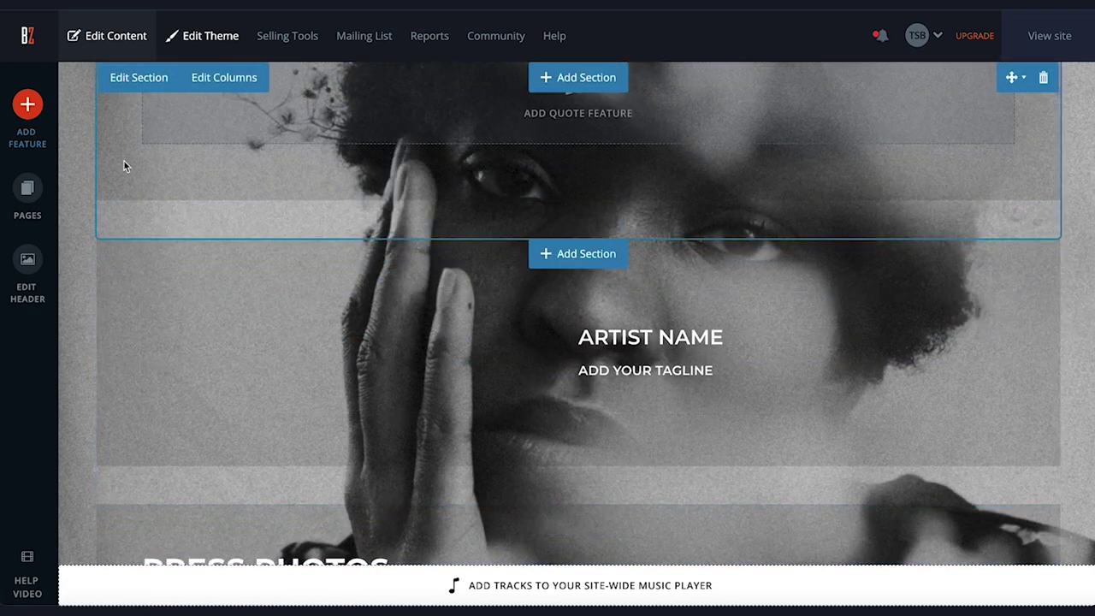
click(40, 115)
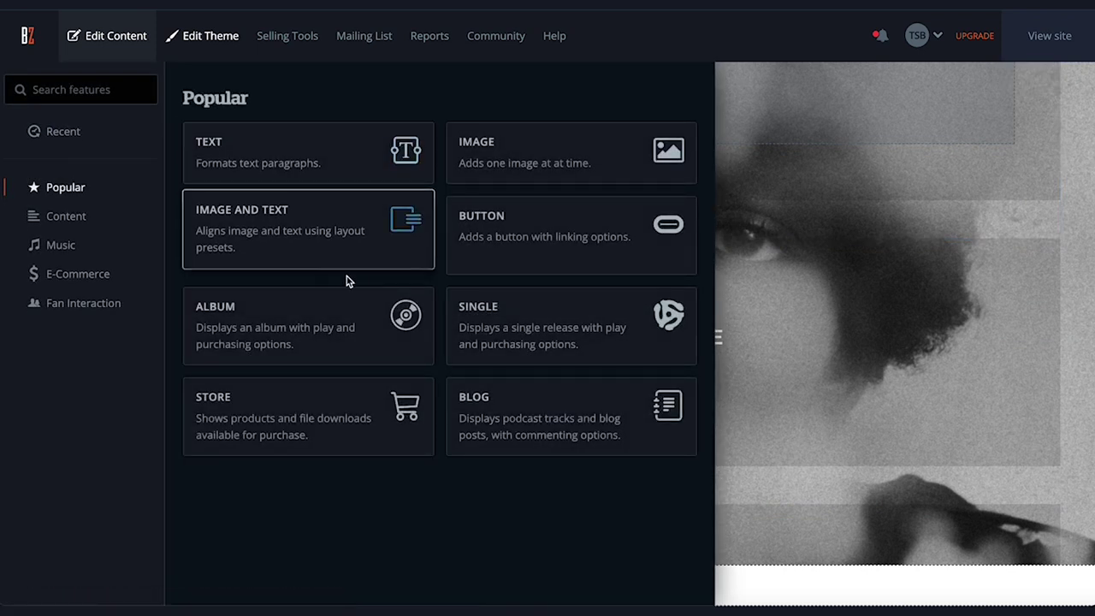
click(745, 495)
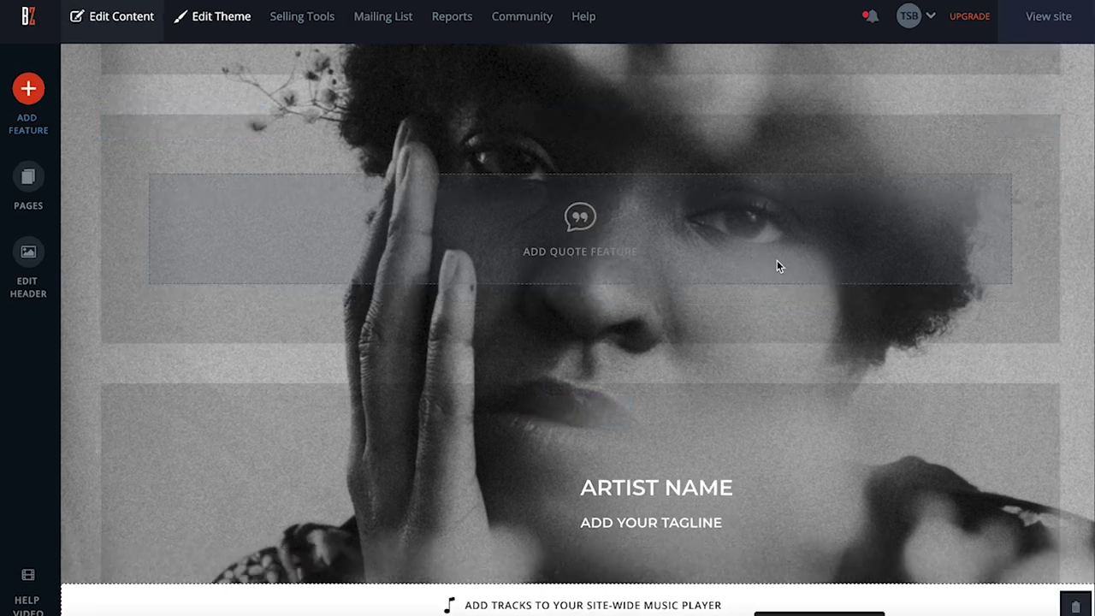
Paste the jazz-fan review as the quote, credit Rolling Stone Magazine as author, and save
click(775, 297)
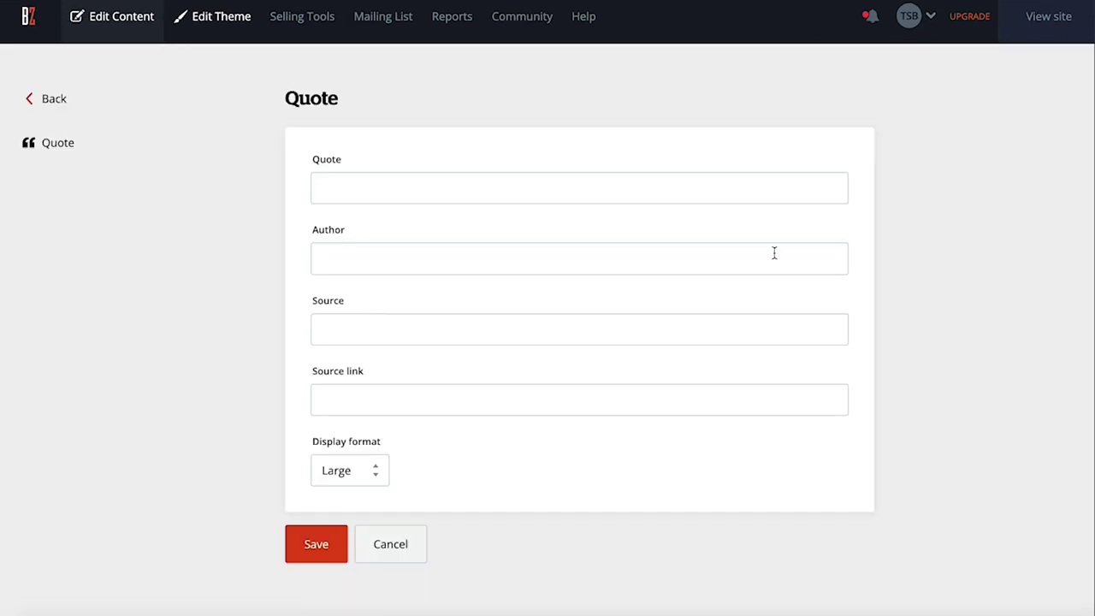
click(809, 202)
text(Amazing, soulful music! A must-listen for any jazz fan)
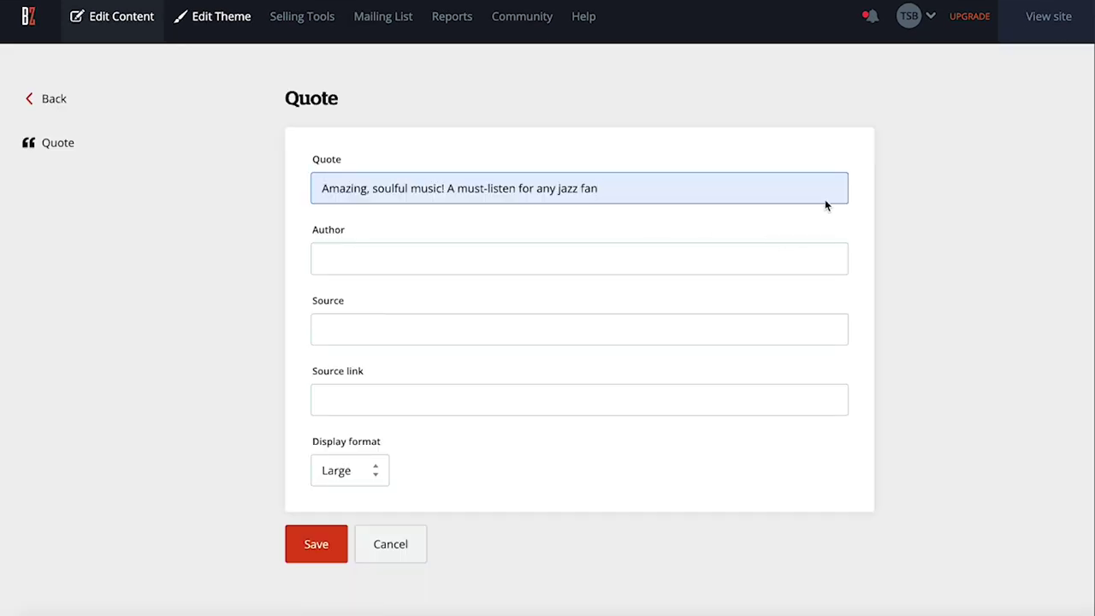
click(808, 264)
text(Rolling Stone Magazin)
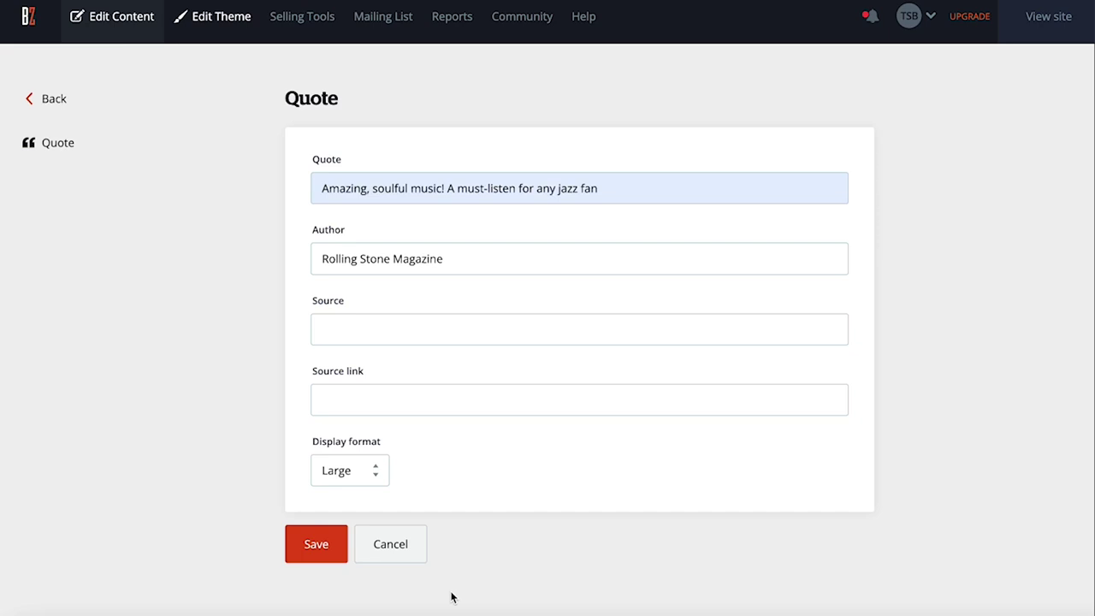
click(332, 554)
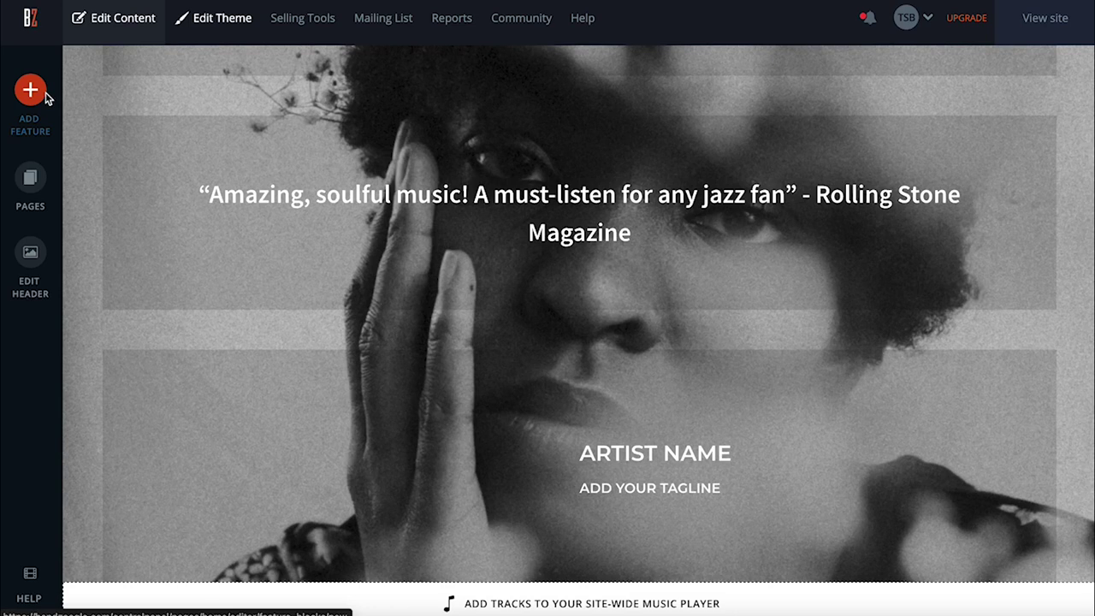
Pick the SINGLE card from Popular features and drop it above ARTIST NAME
click(32, 90)
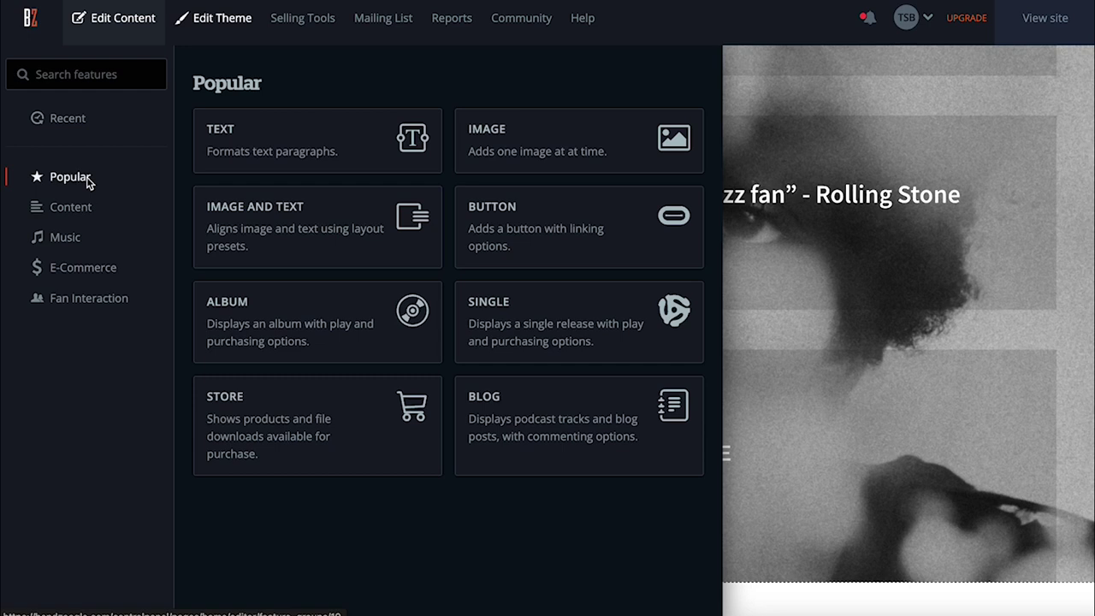
click(78, 220)
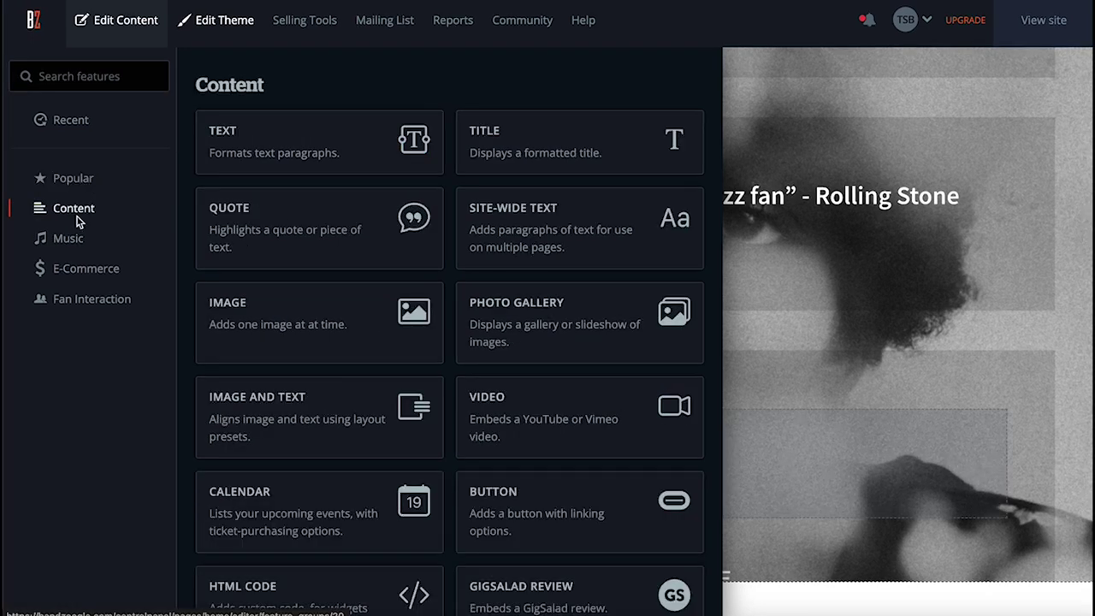
click(83, 244)
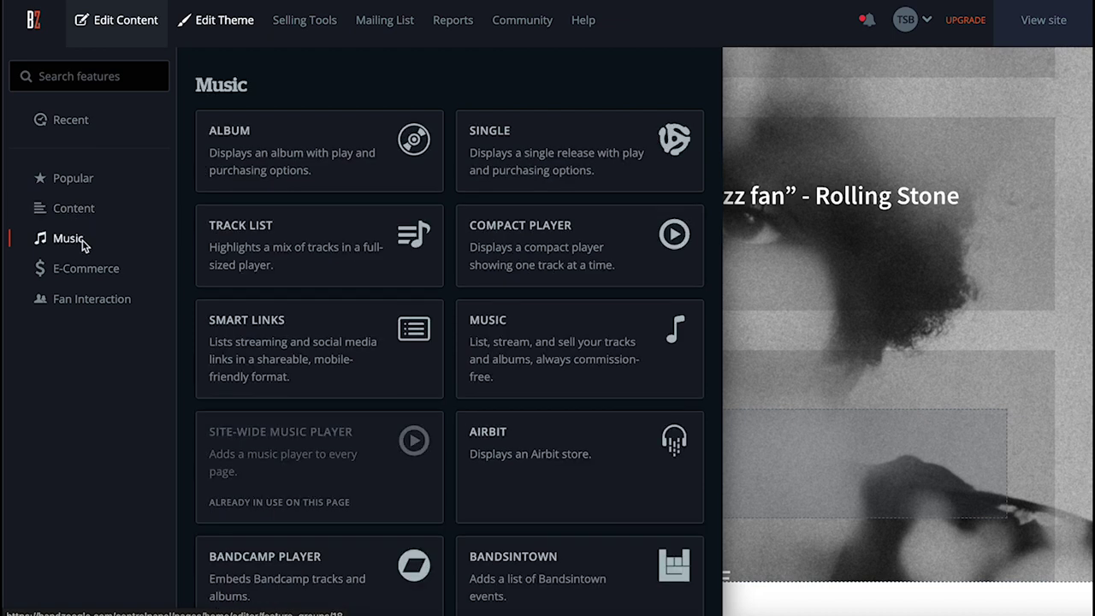
click(72, 178)
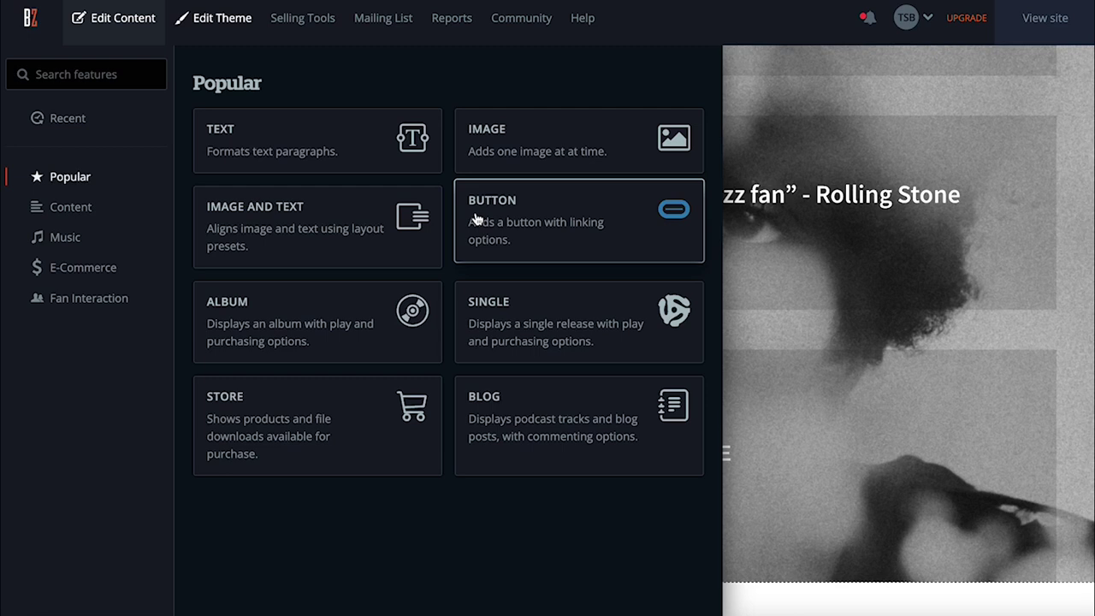
click(673, 347)
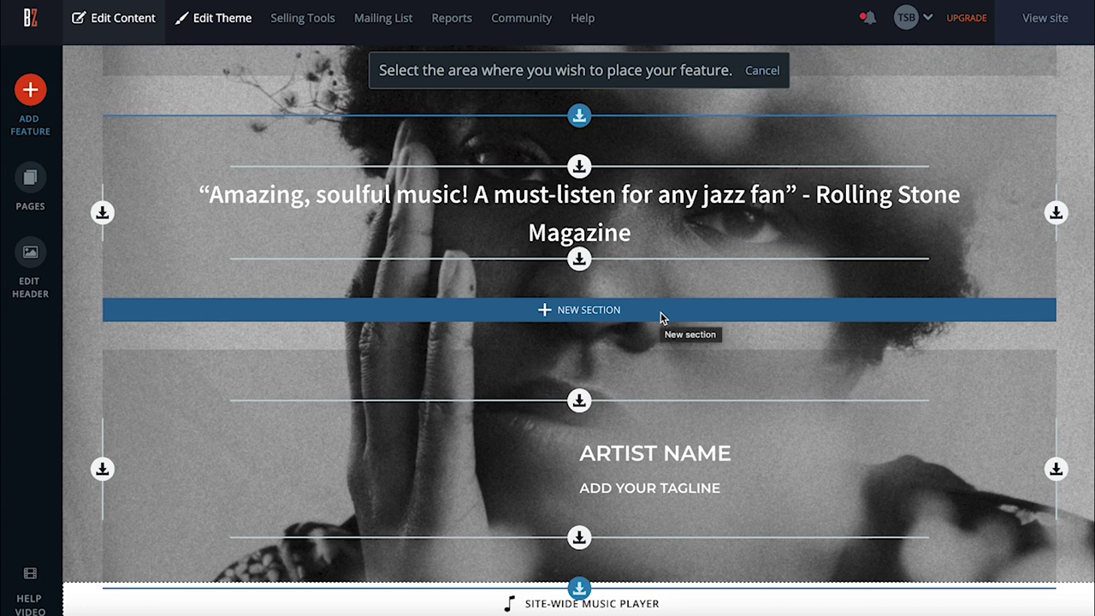
click(607, 403)
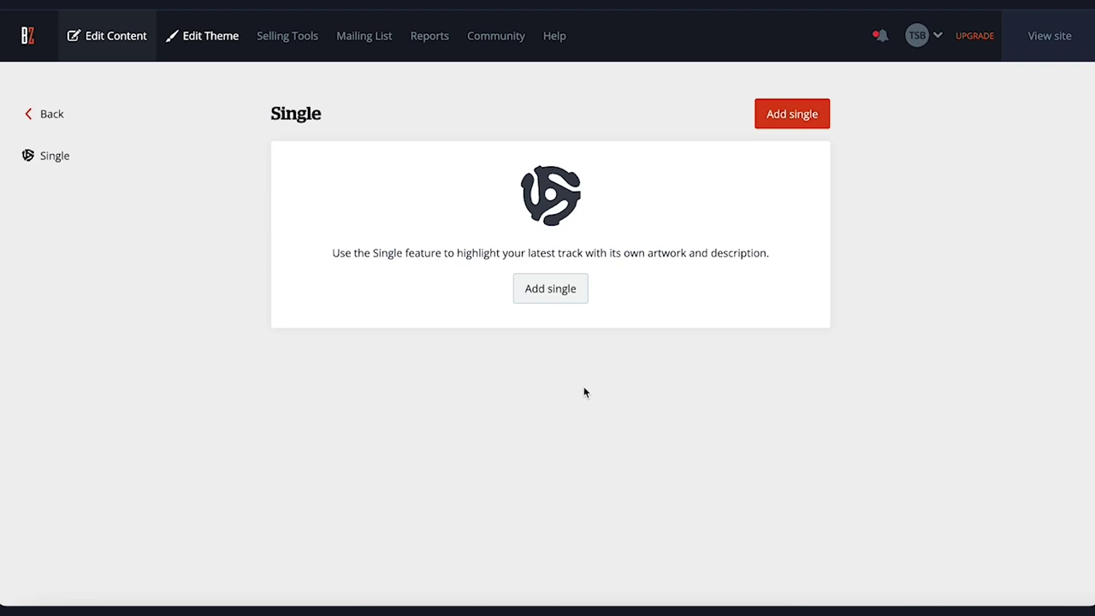
Create a single with the uploaded Little Umbrellas track and a preview ending at 0:20
click(568, 289)
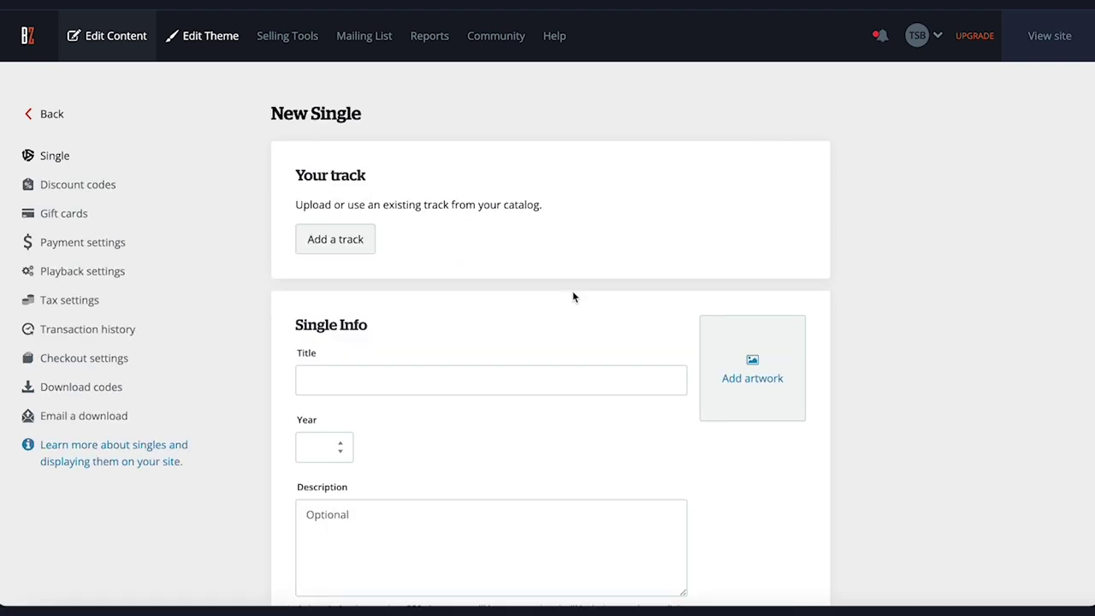
scroll(573, 297, down, 2)
click(359, 186)
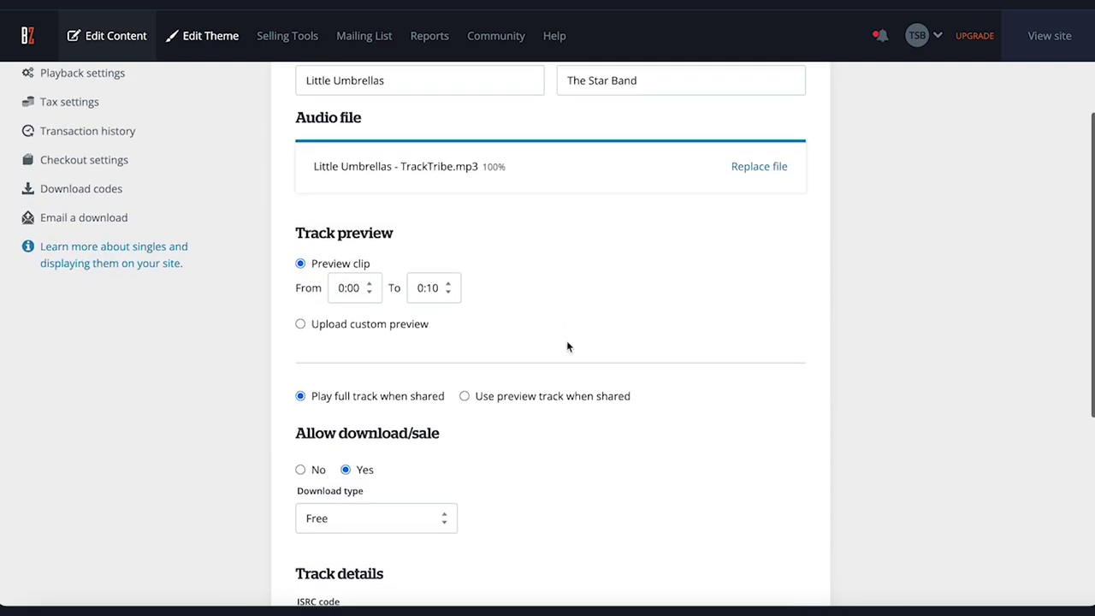
scroll(567, 345, down, 2)
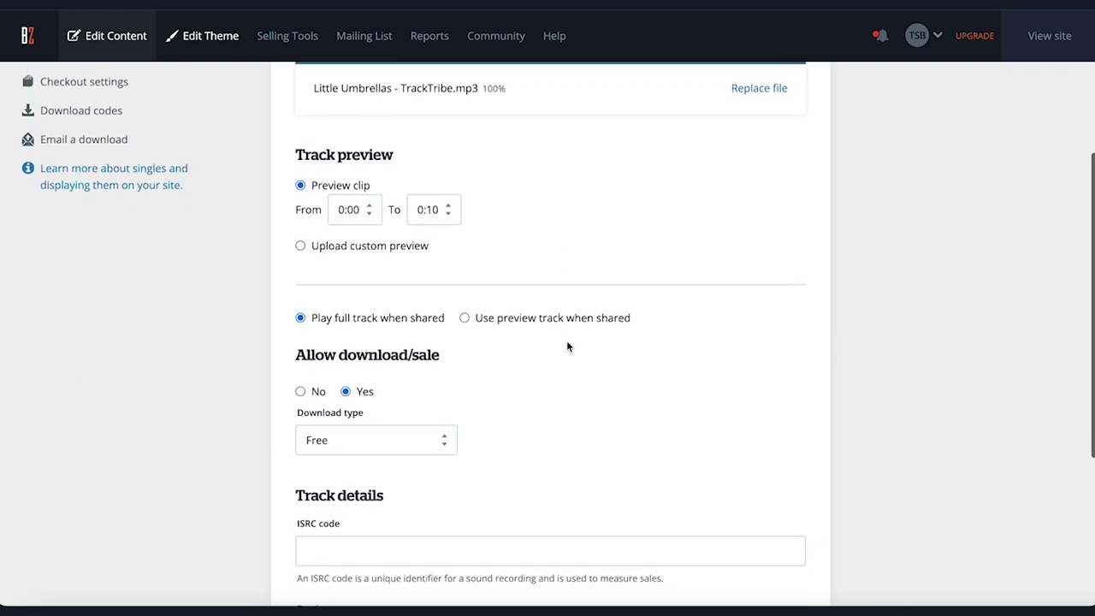
click(432, 210)
click(429, 227)
click(430, 210)
click(514, 240)
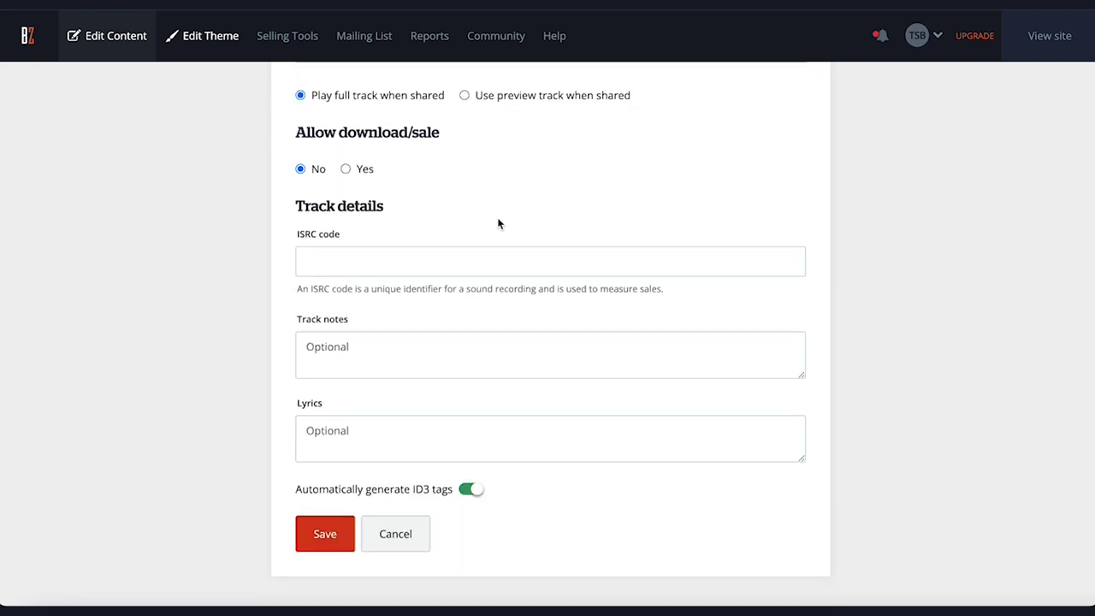
click(325, 540)
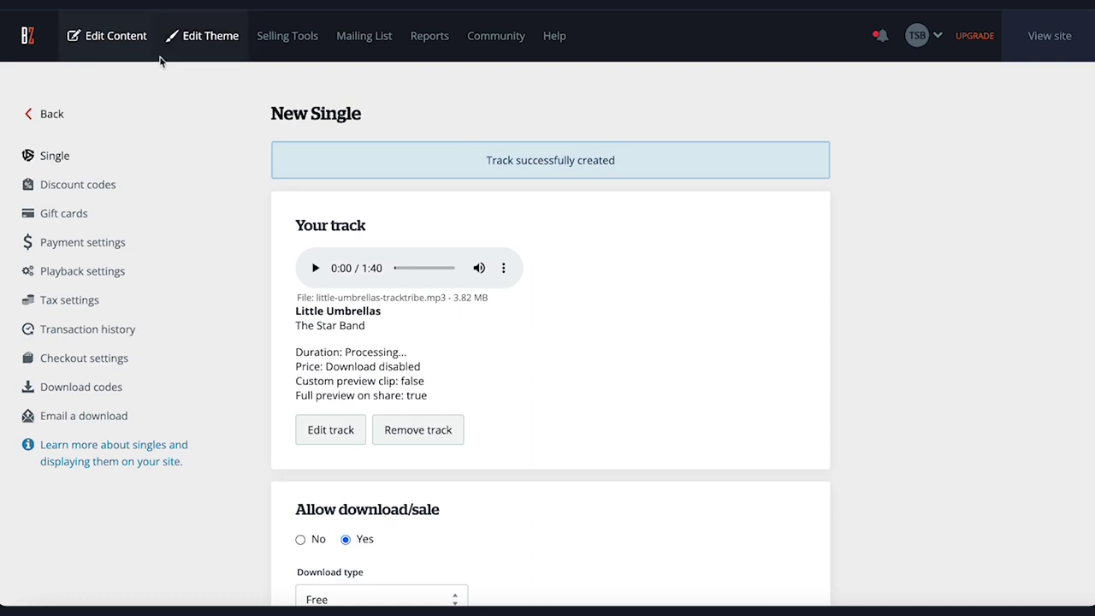
click(36, 114)
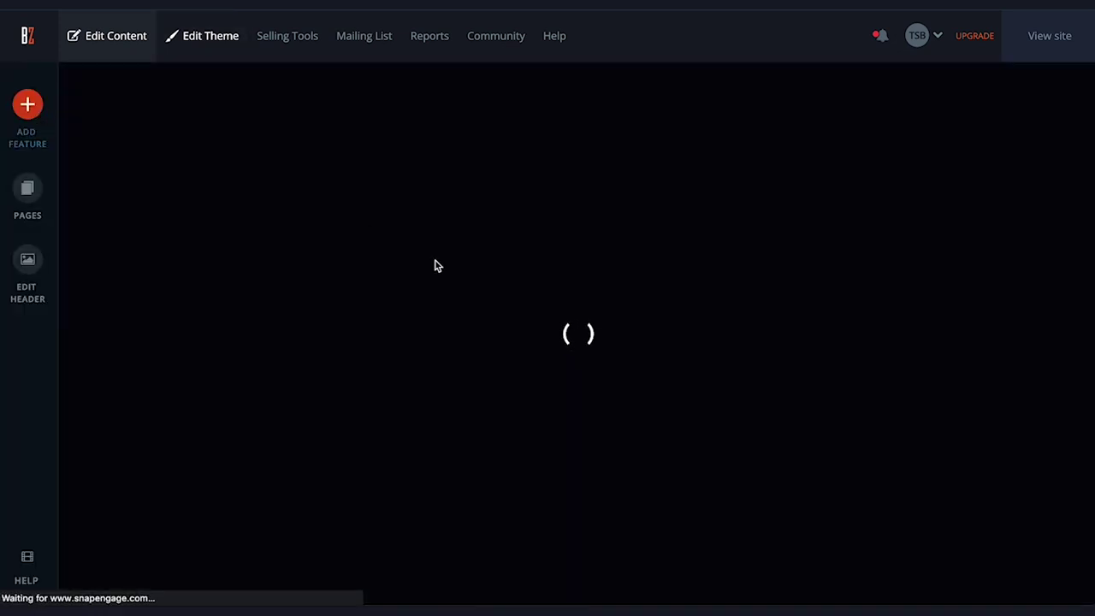
Choose REPLACE on the header image in the header settings
scroll(742, 382, down, 2)
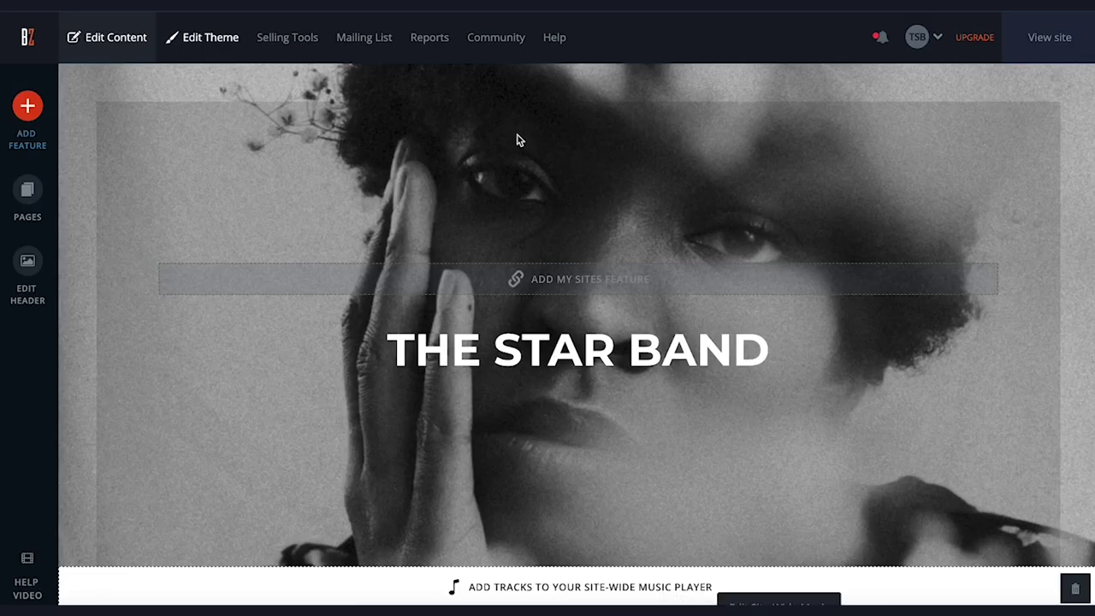
click(27, 264)
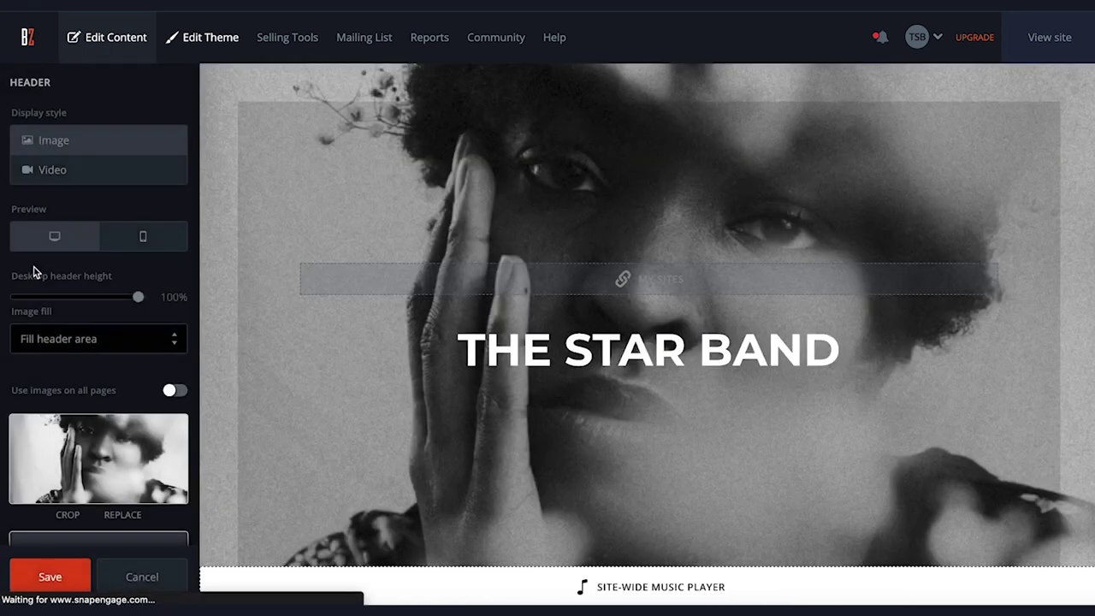
scroll(127, 435, down, 1)
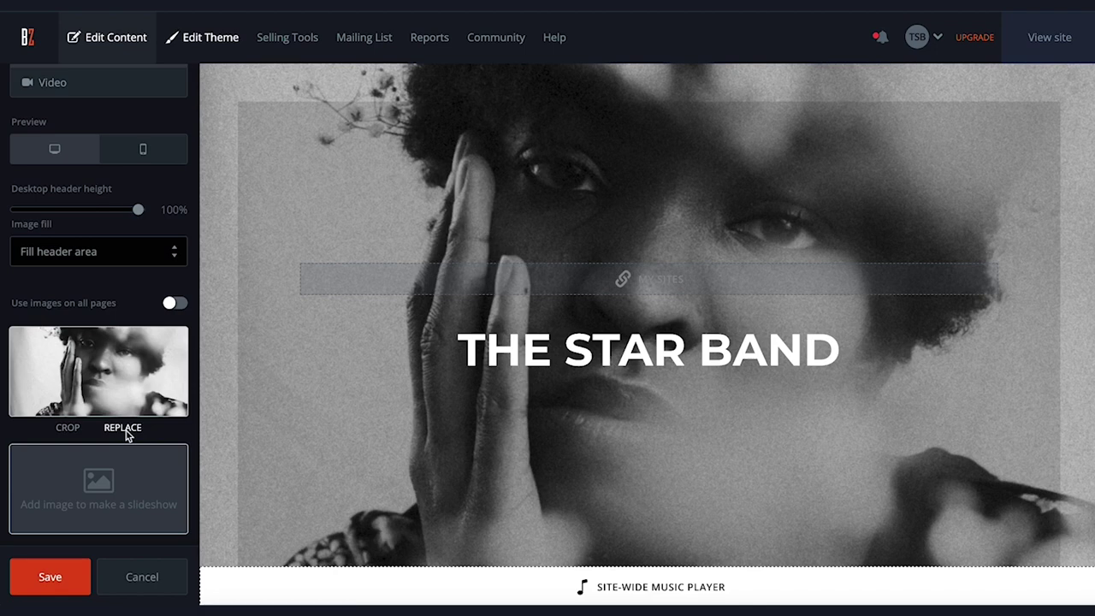
click(125, 432)
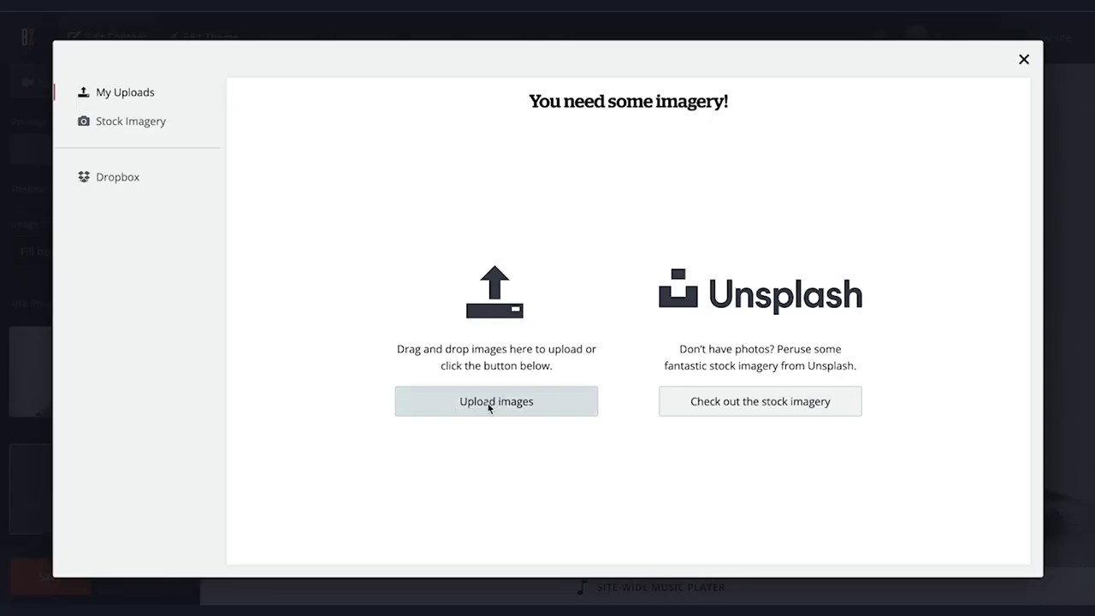
Apply the concert photo, shift it up, set its focal point on THE STAR BAND, and save
click(486, 229)
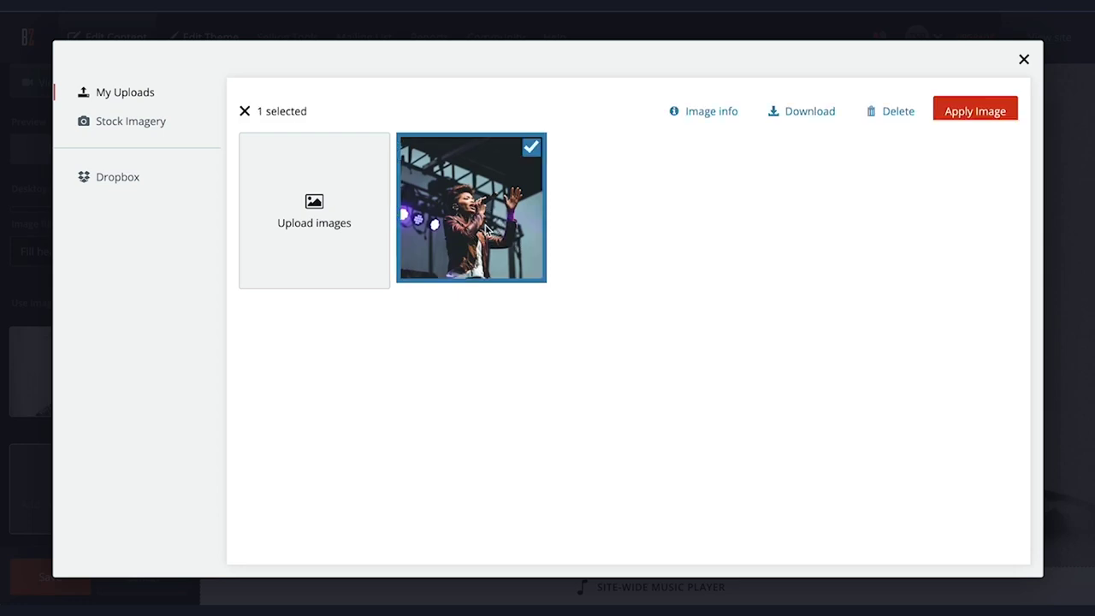
click(976, 109)
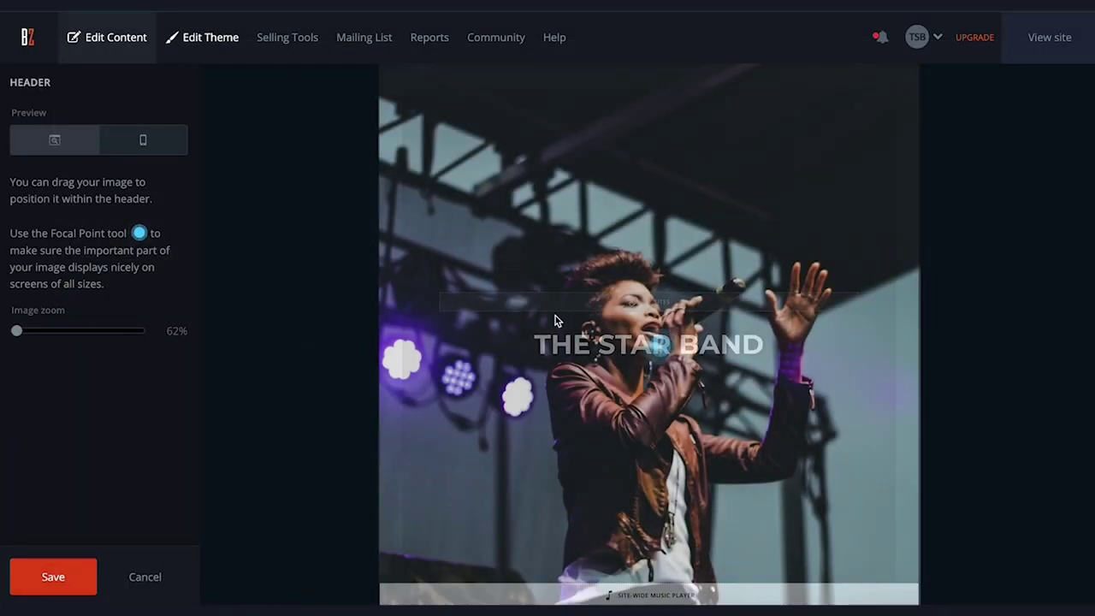
drag(496, 350, 500, 290)
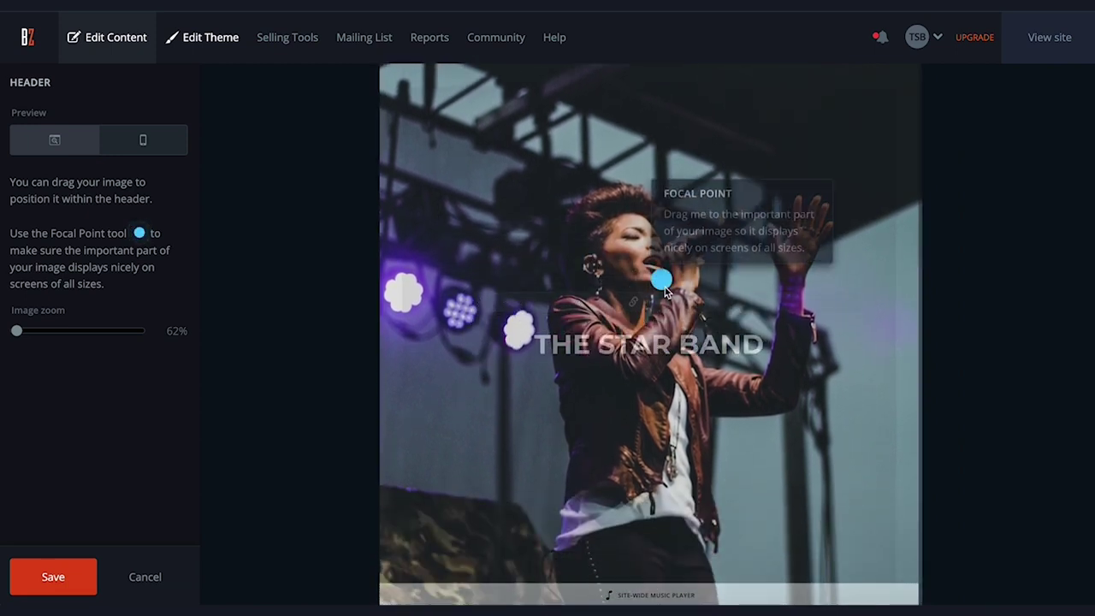
drag(660, 278, 637, 340)
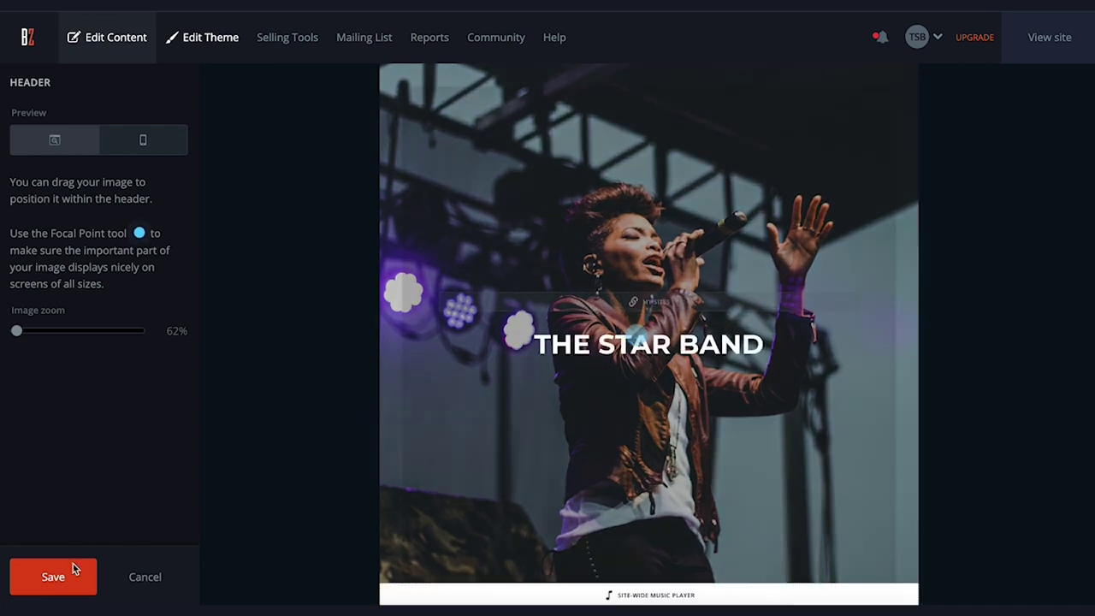
click(154, 146)
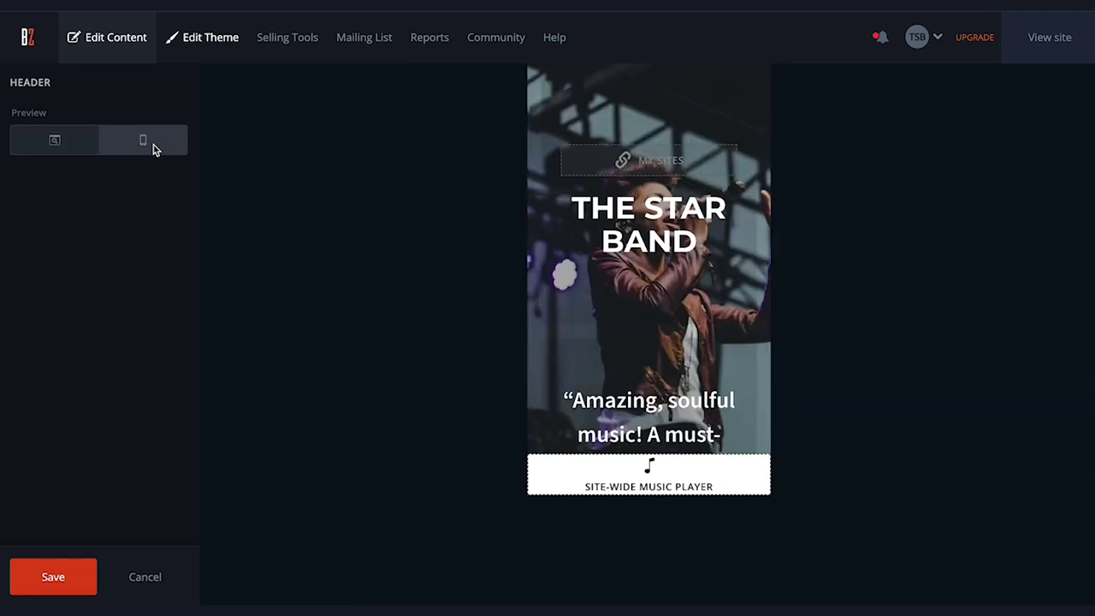
click(56, 142)
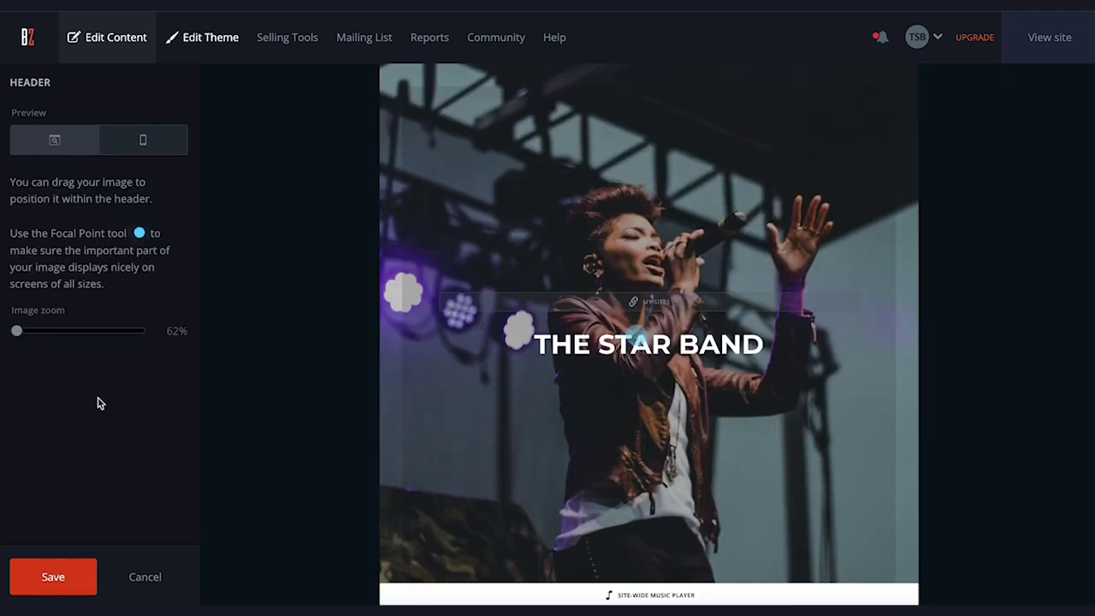
click(50, 578)
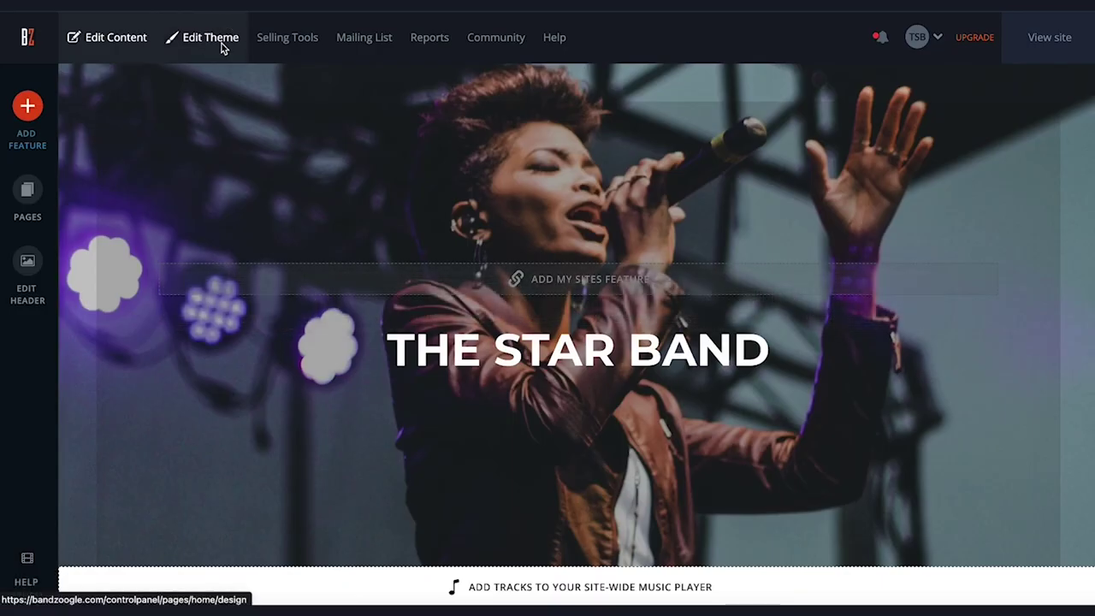
Set the theme's Site title font colour to light green #98FFC8
click(221, 44)
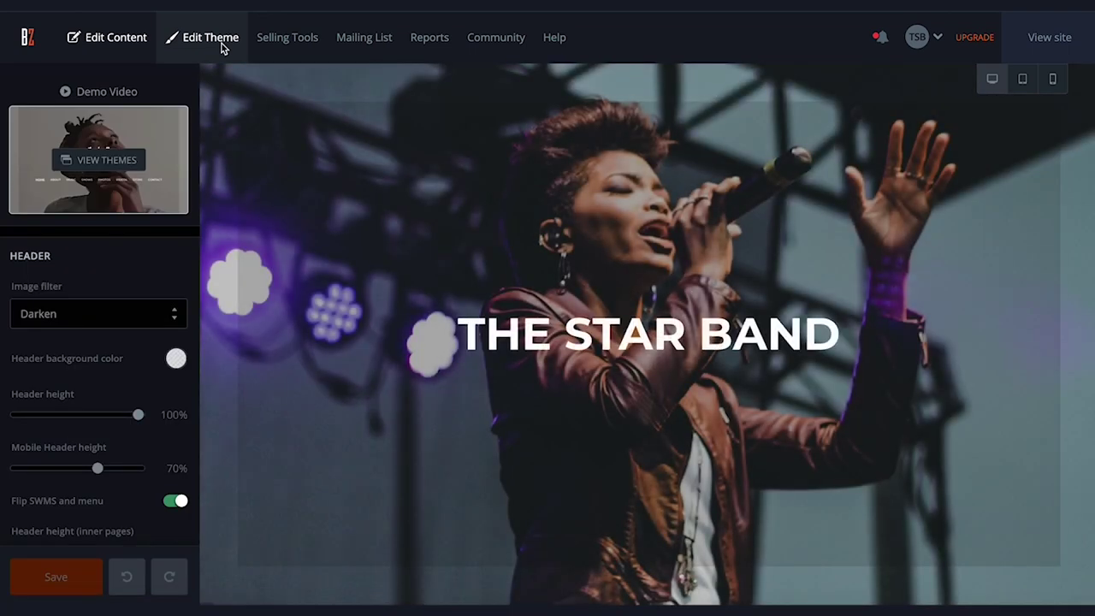
scroll(142, 448, down, 6)
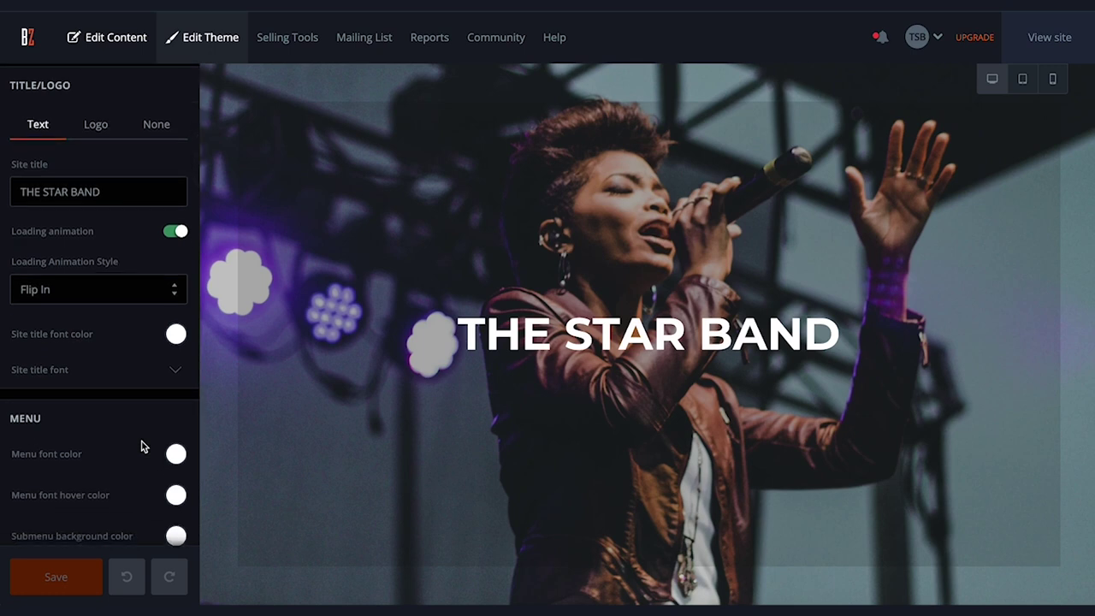
scroll(144, 446, down, 3)
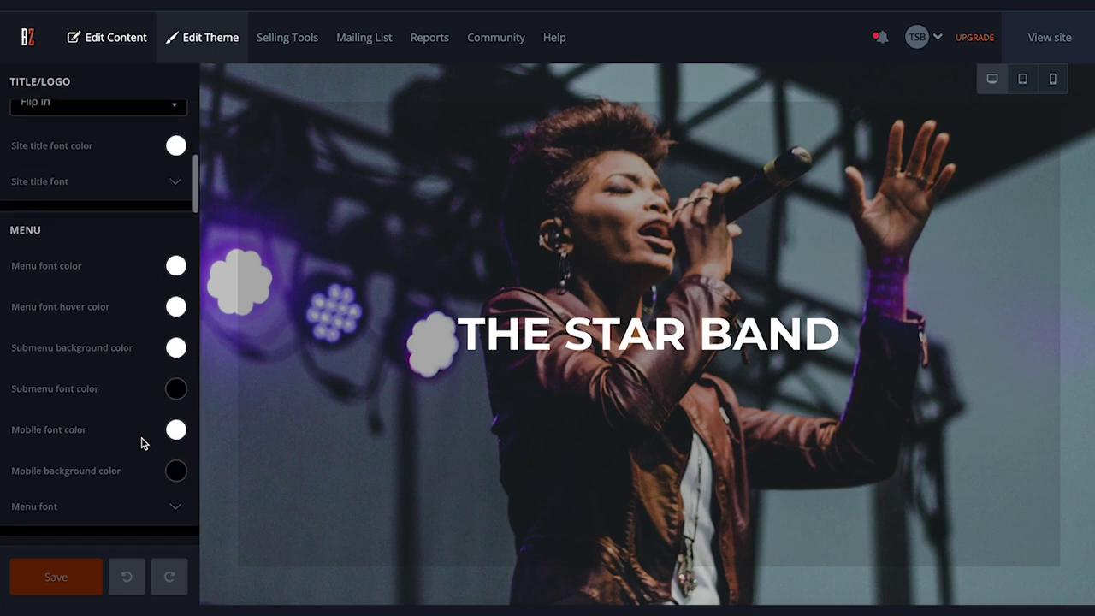
scroll(140, 286, up, 2)
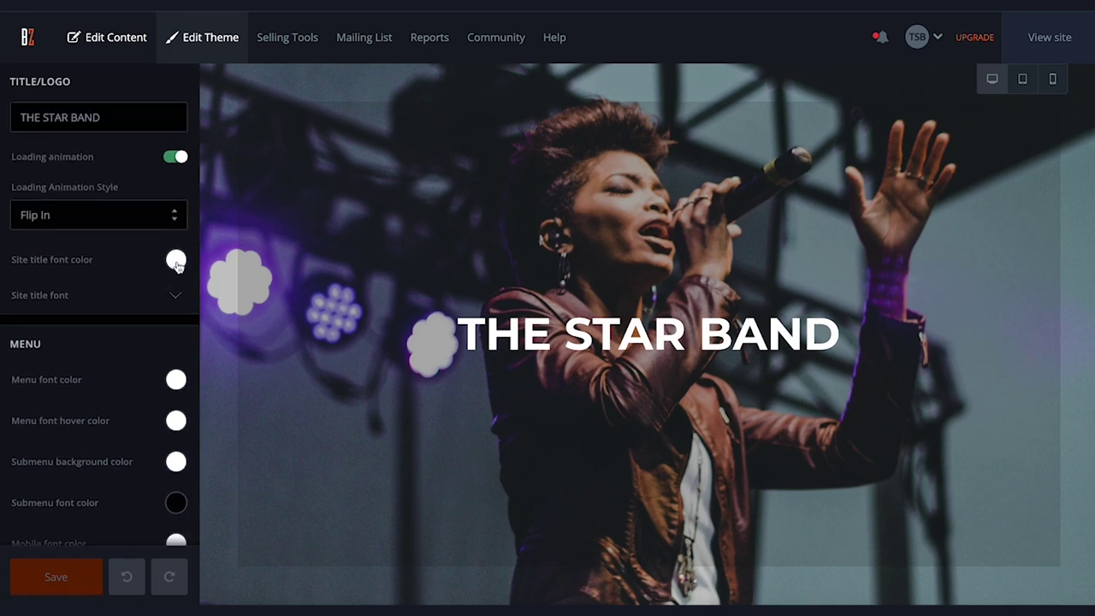
click(175, 261)
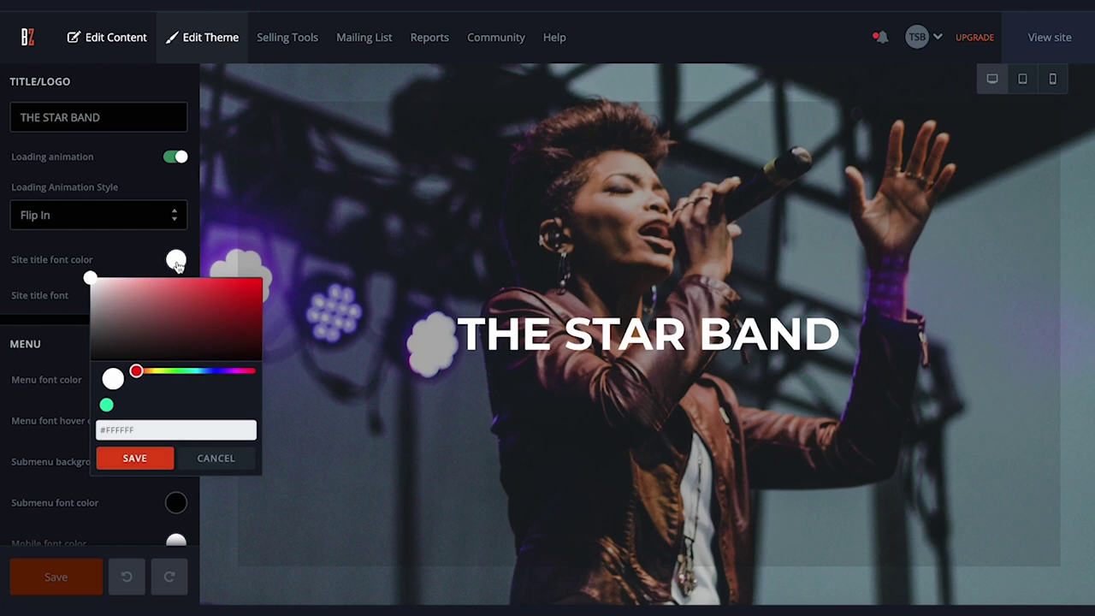
drag(202, 371, 186, 379)
drag(183, 296, 159, 276)
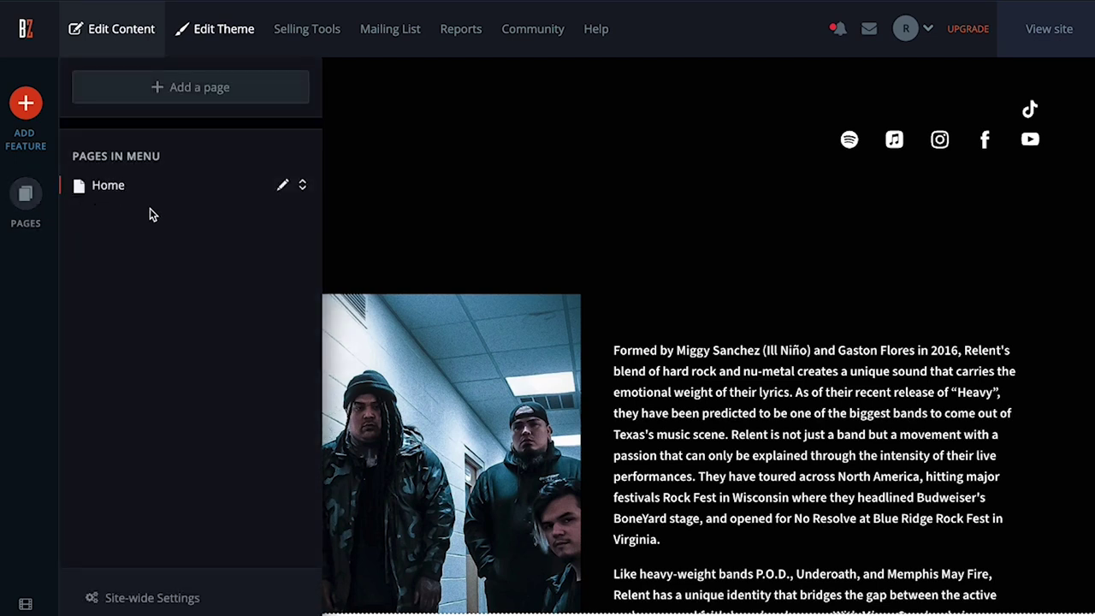
Copy the Home page's share link from its page settings
click(283, 187)
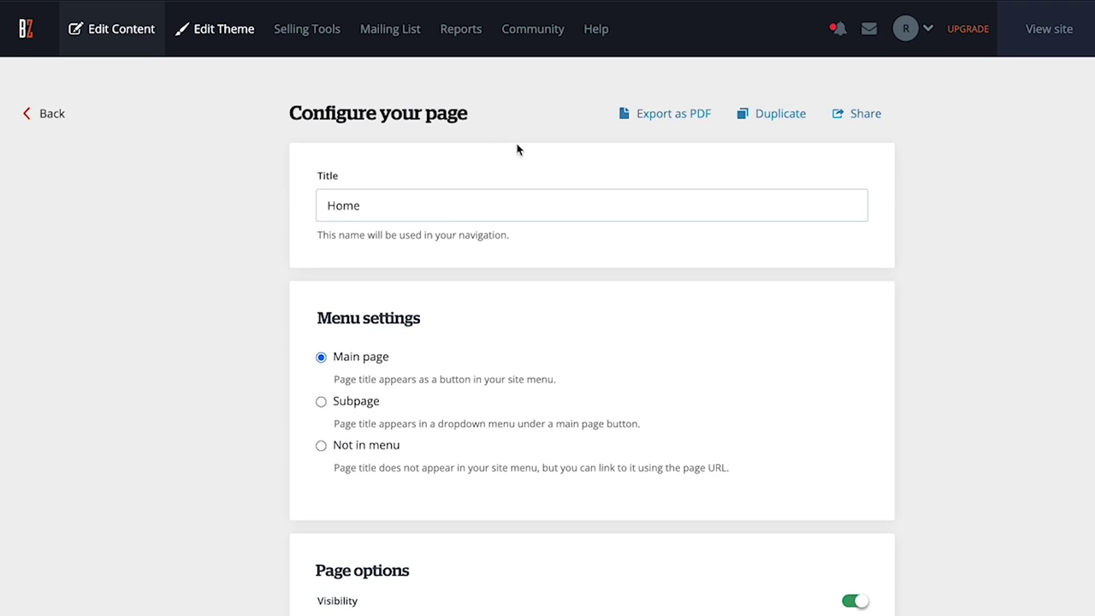
click(863, 120)
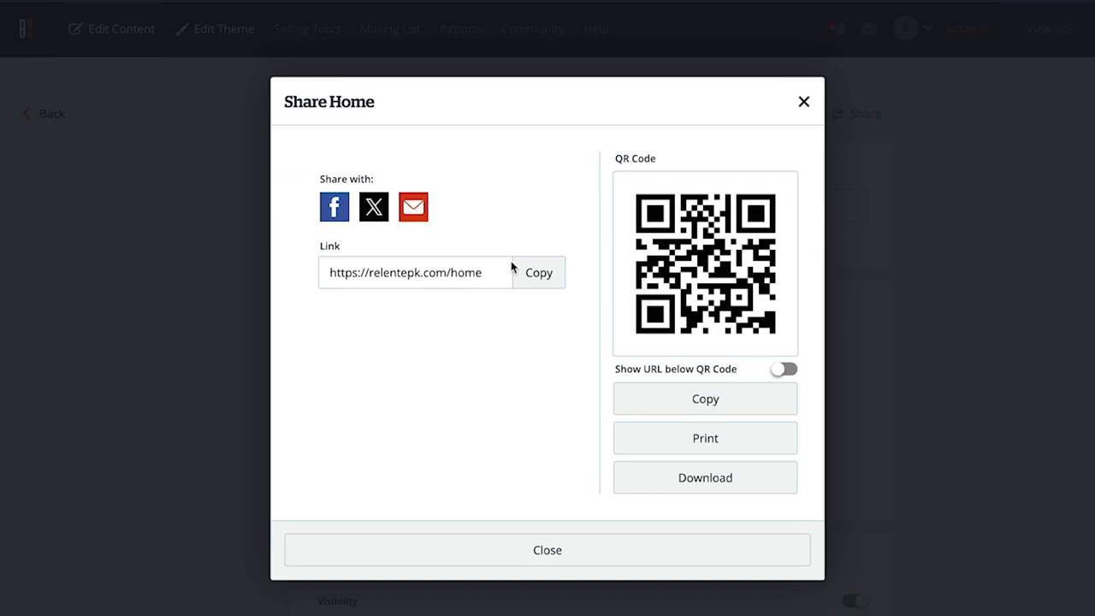
click(538, 278)
Copy the Home page's QR code, then bring up the Save page as PDF screen
click(704, 395)
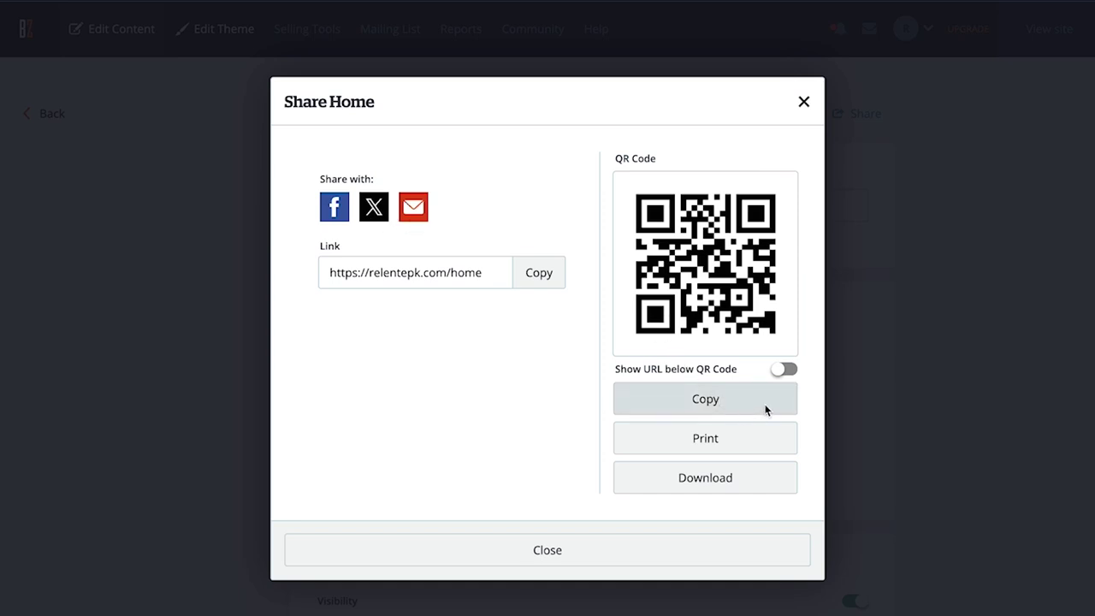
click(766, 410)
click(689, 548)
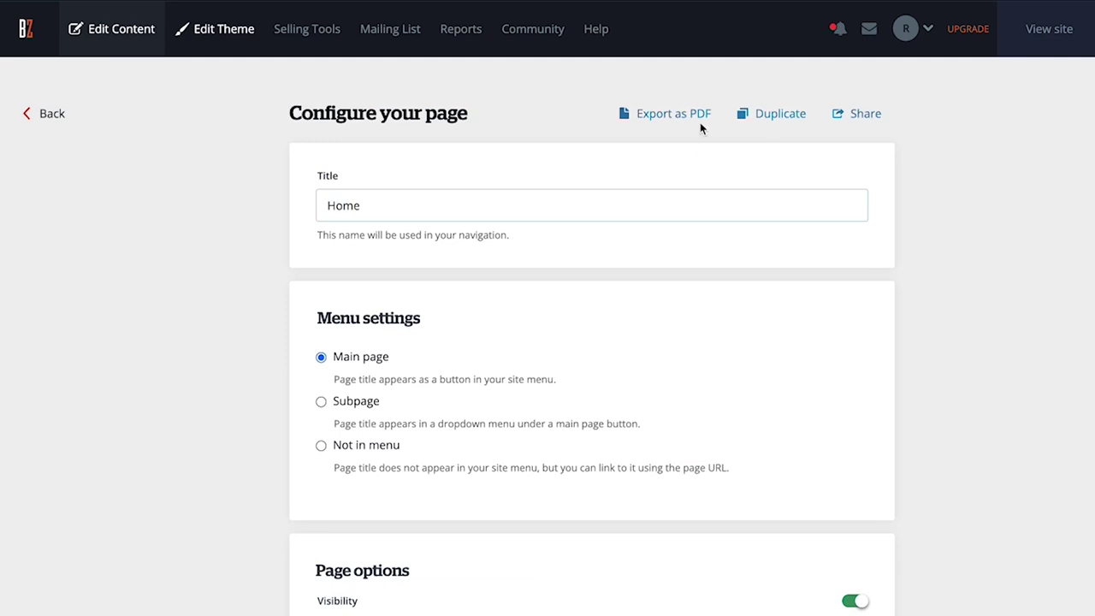
click(698, 117)
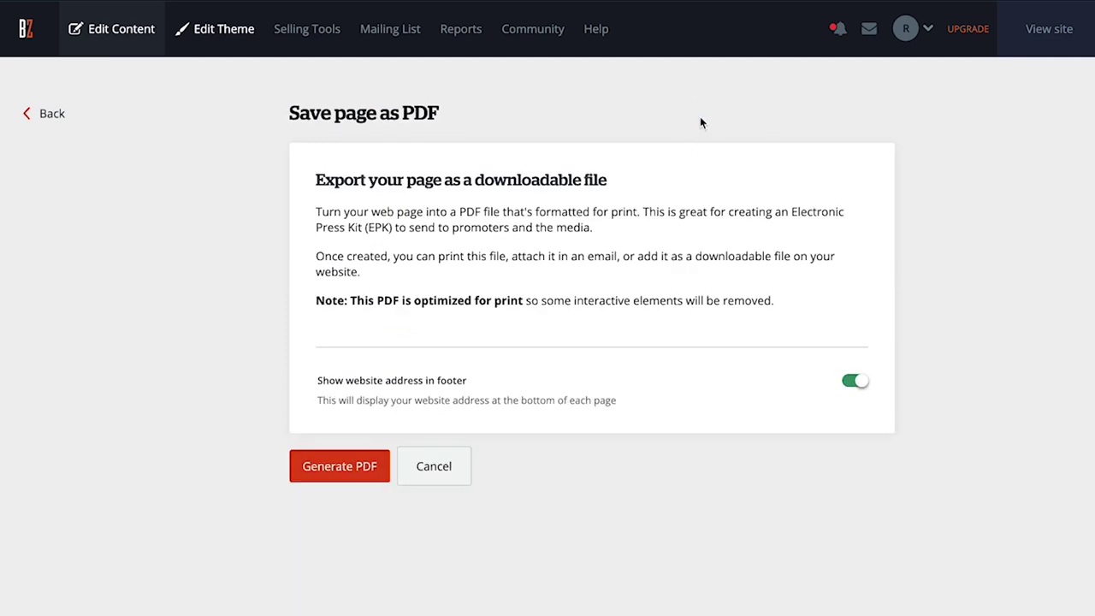